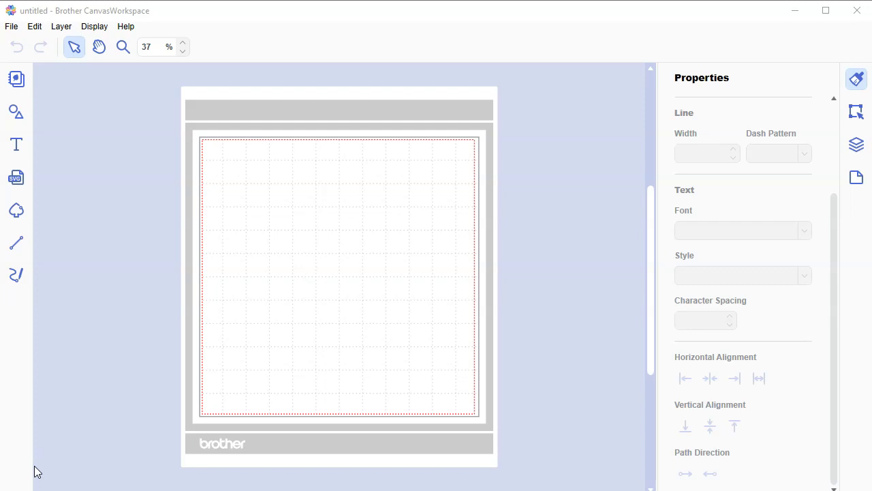
Step: Insert the egg from the Others basic shapes and move it away from the mat's upper-left corner, reviewing the other basic shapes
click(17, 112)
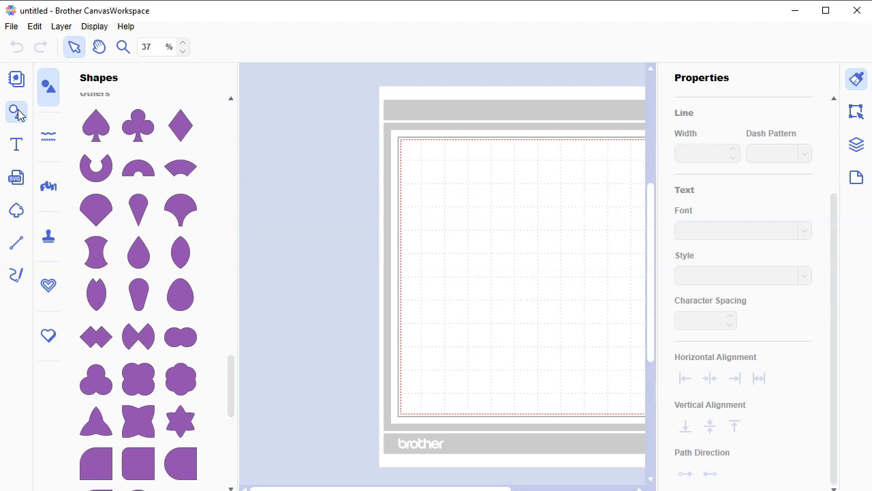
click(182, 294)
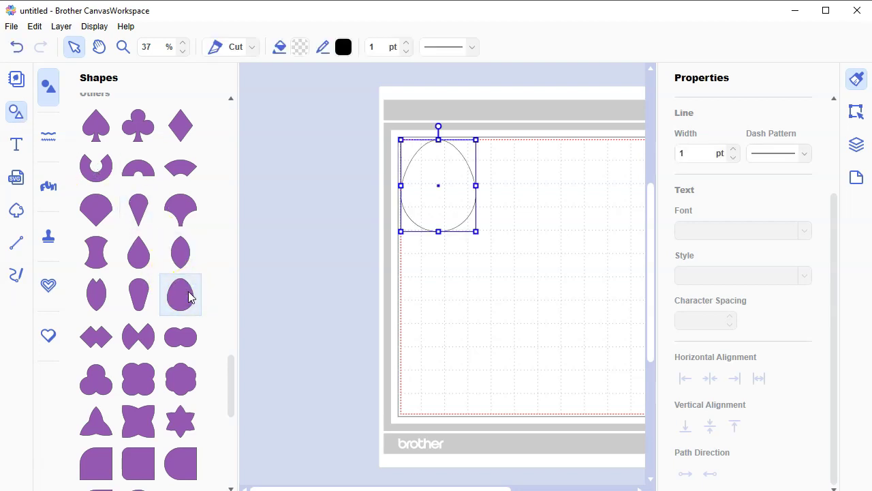
drag(438, 188, 499, 240)
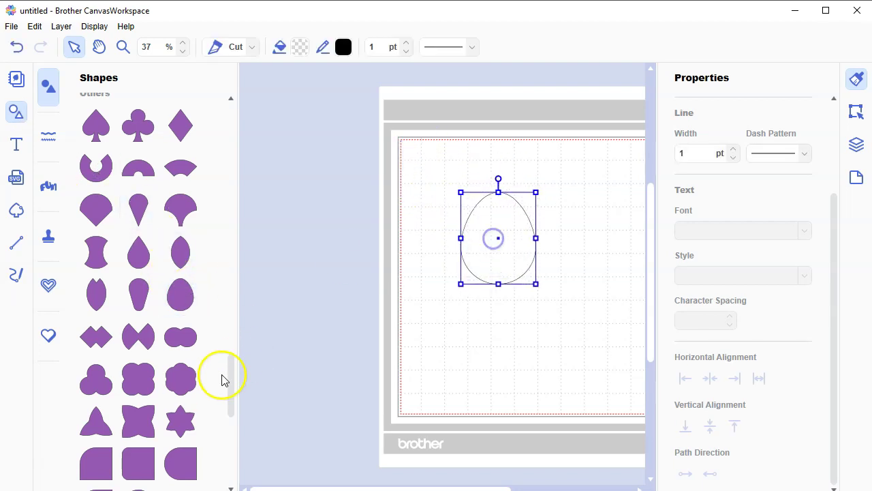
drag(232, 389, 236, 134)
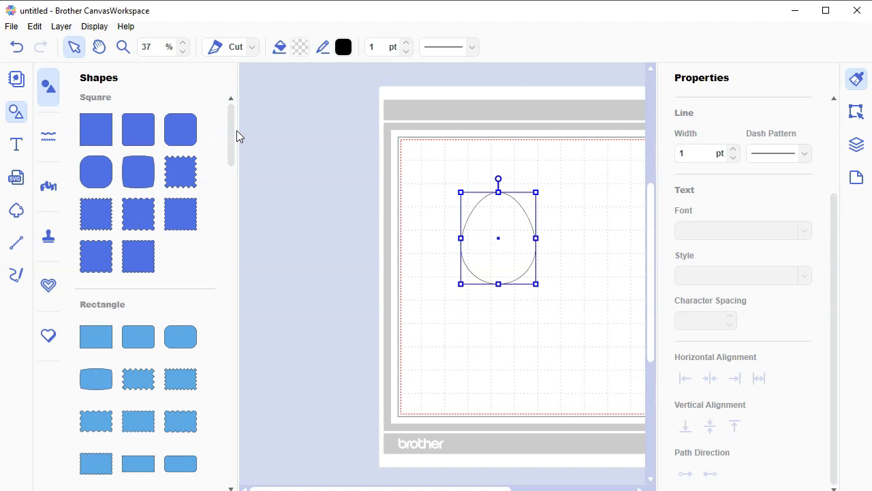
drag(229, 133, 265, 374)
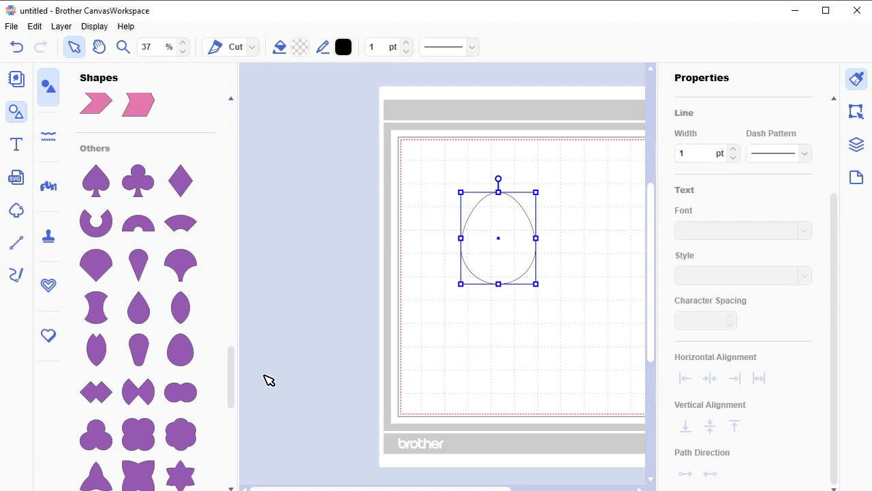
Step: At 60% zoom, add the person's first name as Arial Regular text beside the upper part of the egg
double_click(147, 46)
text(60)
key(Return)
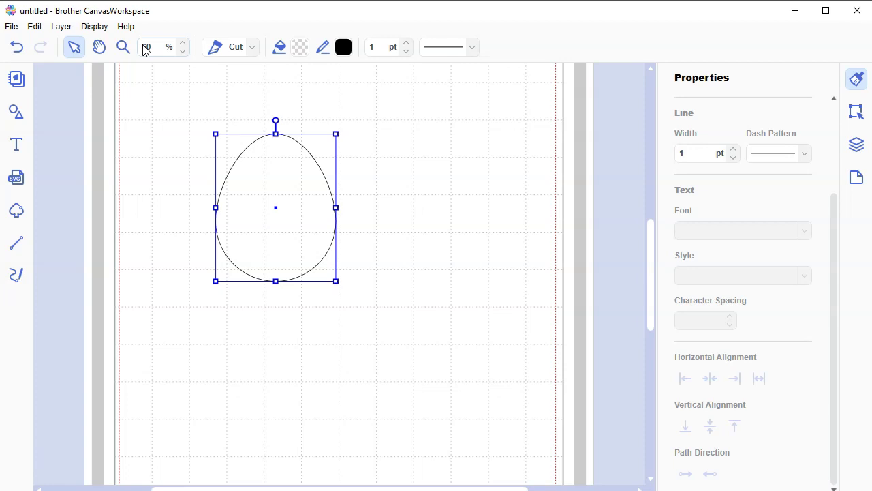
key(t)
click(286, 51)
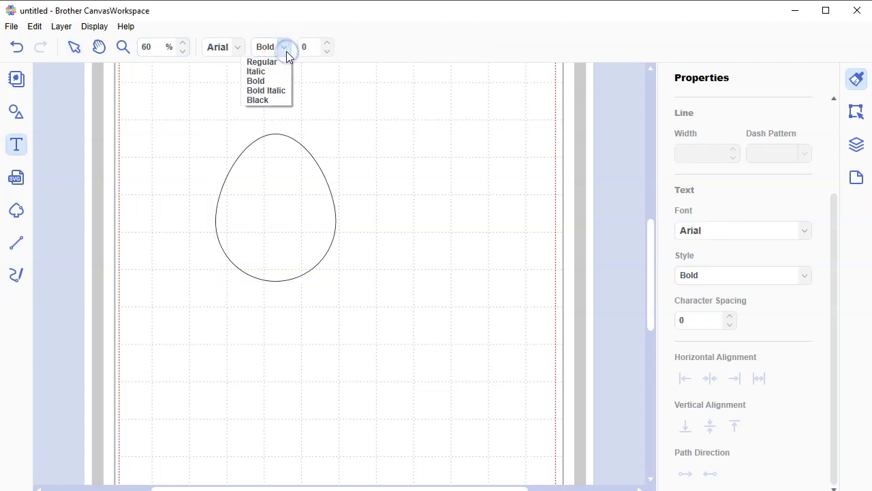
click(279, 64)
click(366, 147)
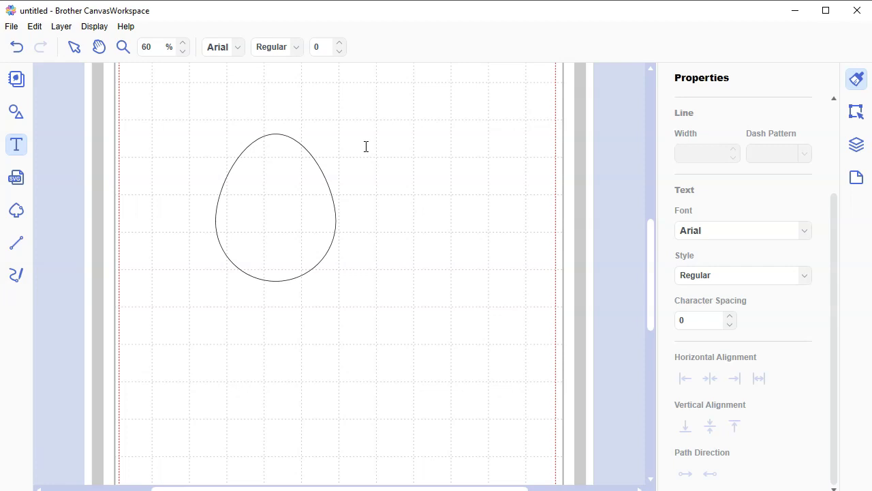
click(369, 157)
text(Jocelyn)
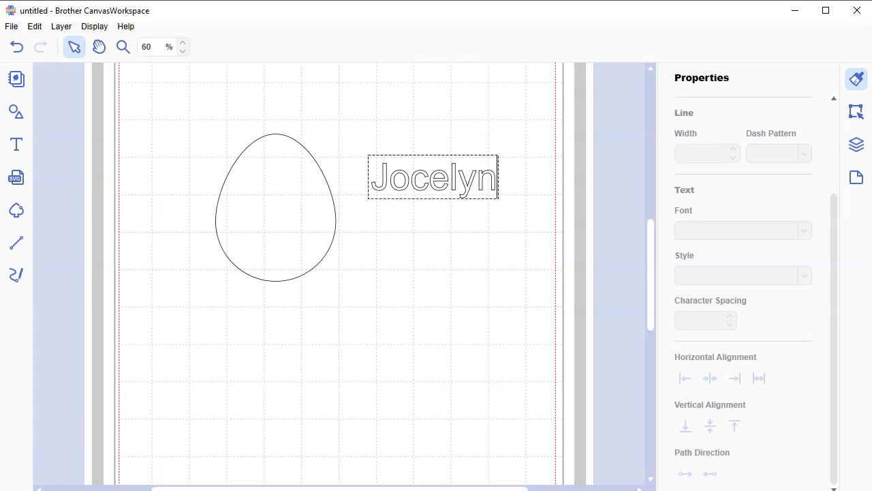
Step: Select the egg and the name text together and fit the text to the egg's path
click(230, 125)
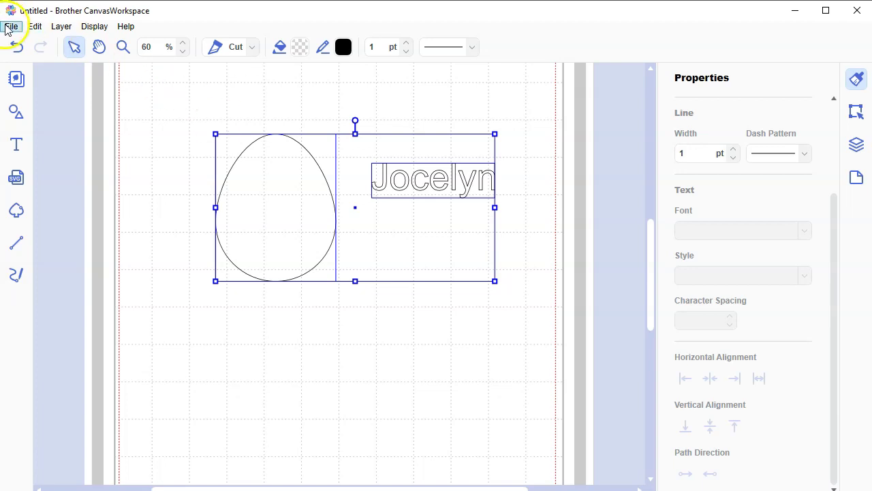
click(36, 26)
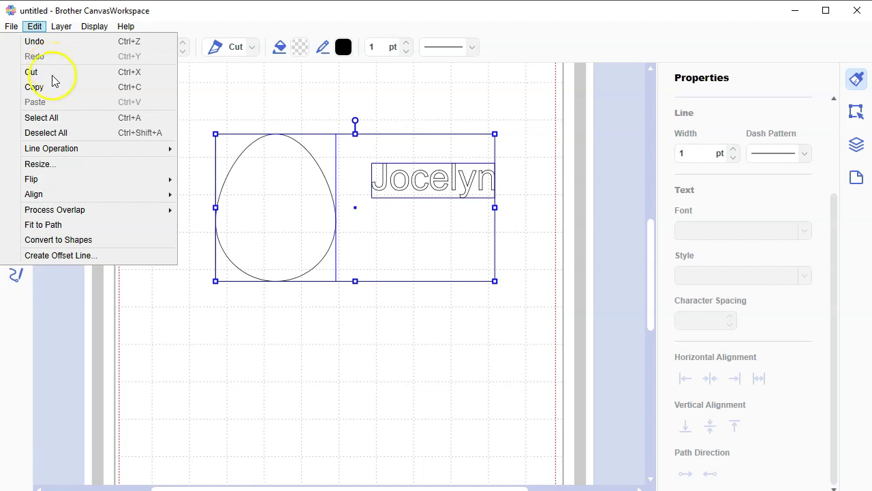
click(96, 227)
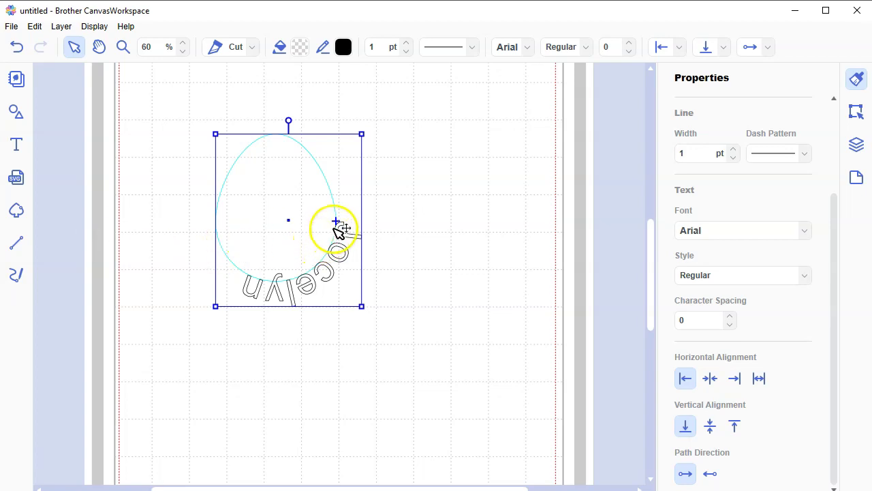
Step: Reverse the text's path direction and move its start point to the egg's lower left so the name curves inside the bottom
drag(337, 224, 343, 261)
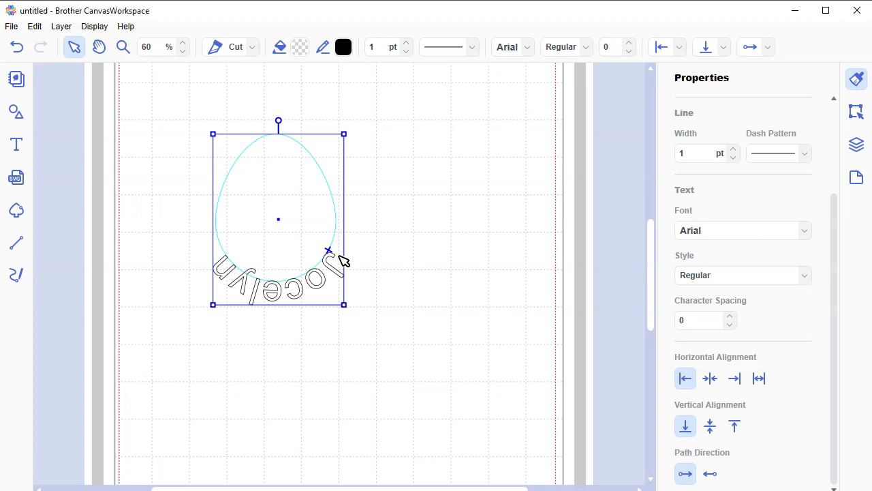
click(713, 473)
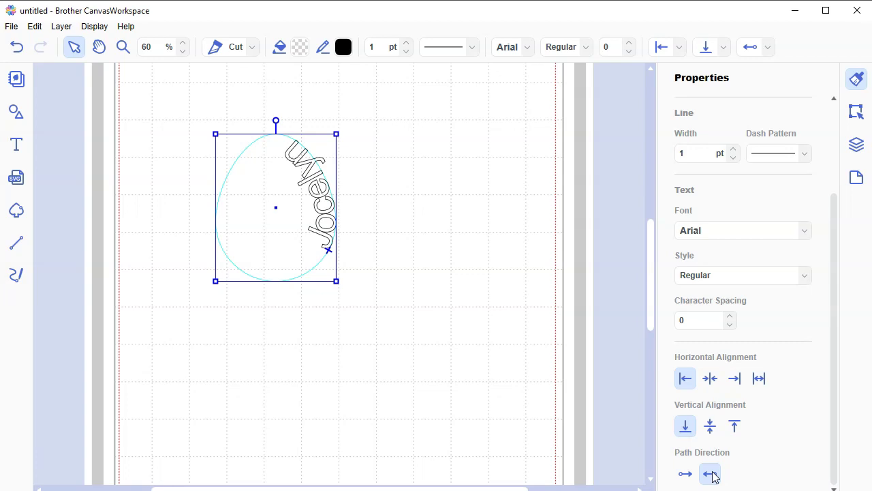
drag(334, 261, 196, 266)
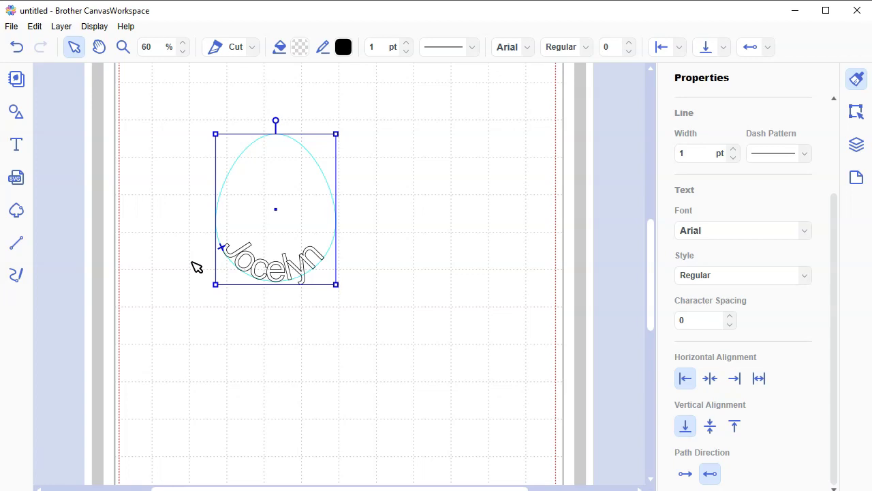
Step: Set the curved name's character spacing to 12
click(730, 319)
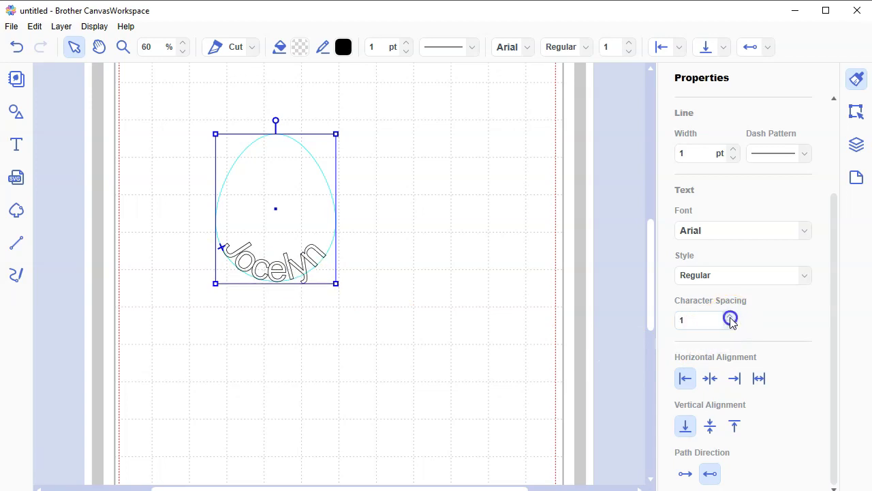
click(731, 317)
click(730, 316)
click(730, 317)
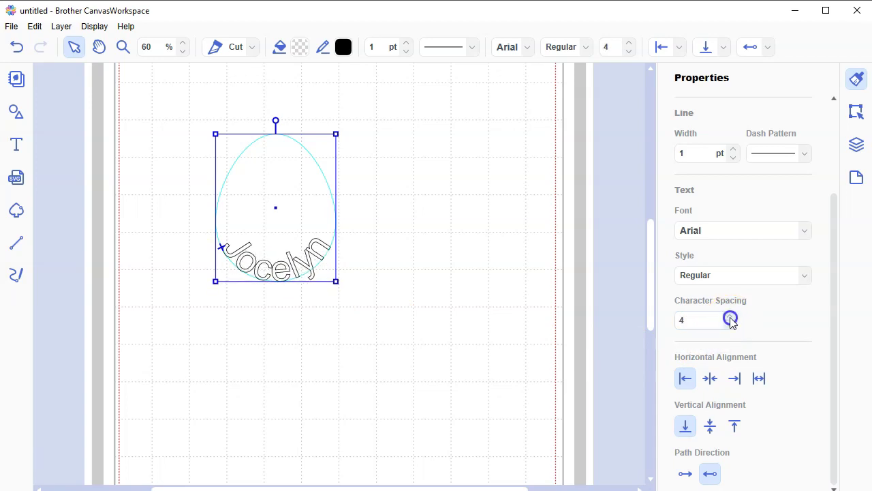
click(730, 316)
click(730, 317)
click(731, 317)
click(731, 317)
click(730, 317)
click(731, 317)
click(730, 317)
click(730, 317)
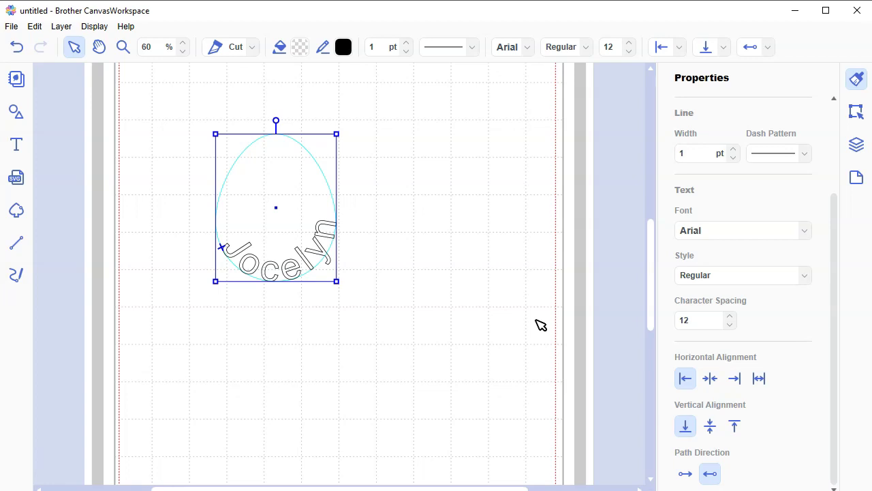
Step: Shift the name's start point slightly higher along the egg's left side and set the character spacing to 14
click(282, 253)
mouse_move(220, 247)
mouse_down()
mouse_move(201, 241)
mouse_move(219, 238)
mouse_move(202, 248)
mouse_up()
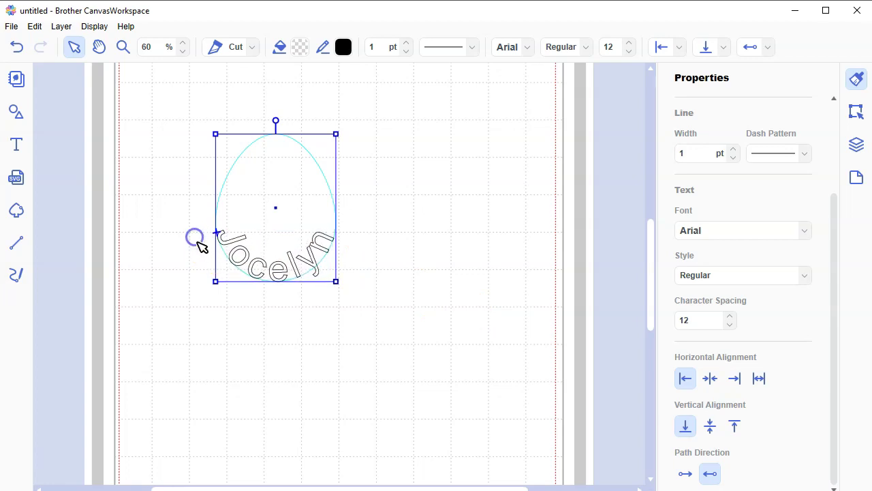
click(729, 316)
click(729, 317)
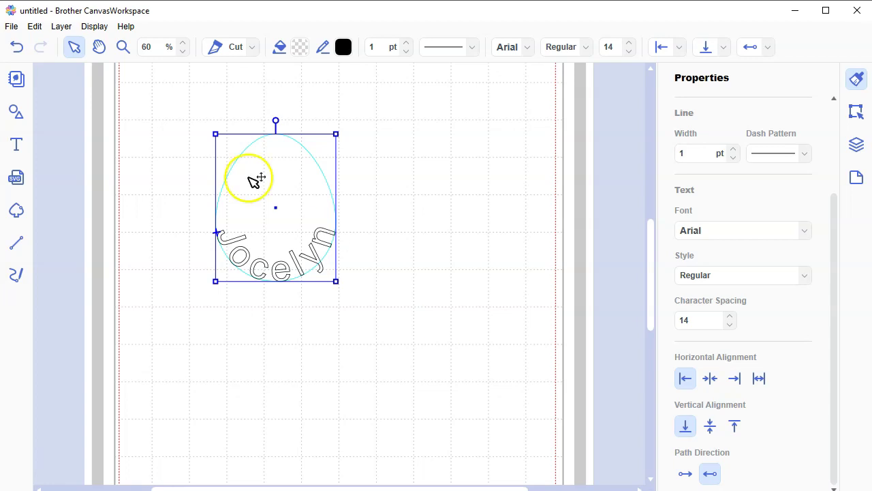
Step: Save the project as a CWPRJ file in Drawing_Projects, named with the person's first name, and deselect the design
click(13, 27)
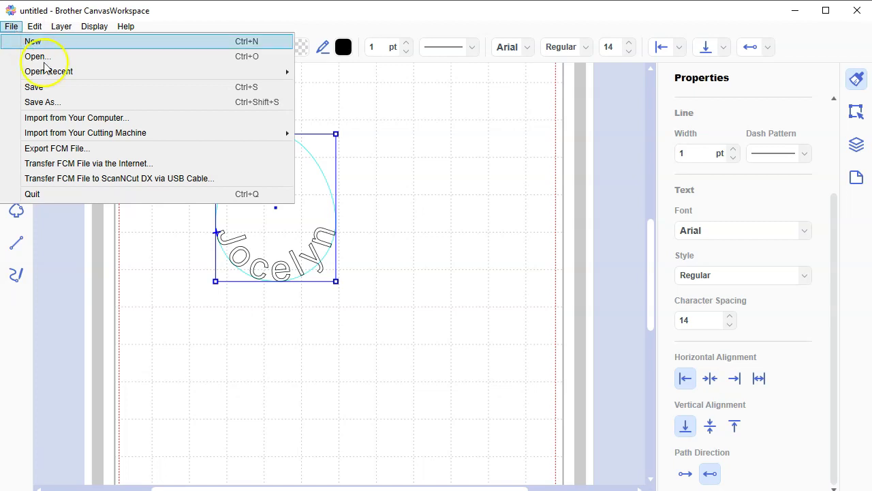
click(55, 87)
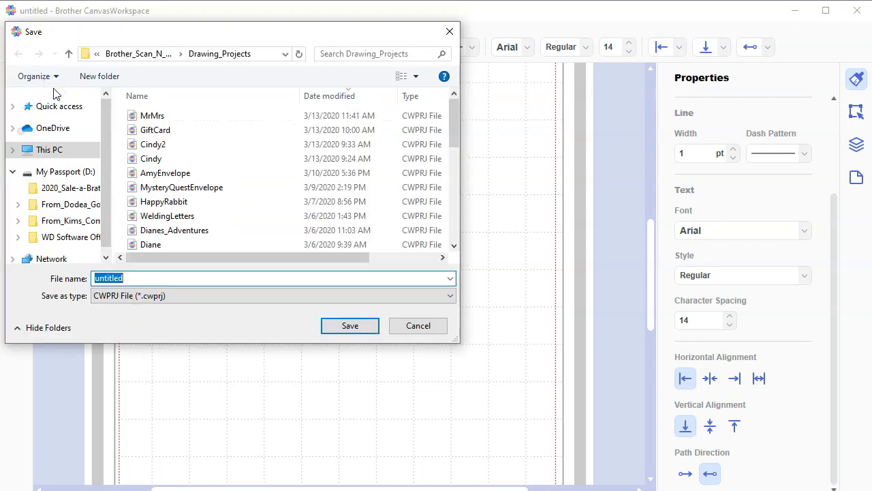
text(Jocelyn)
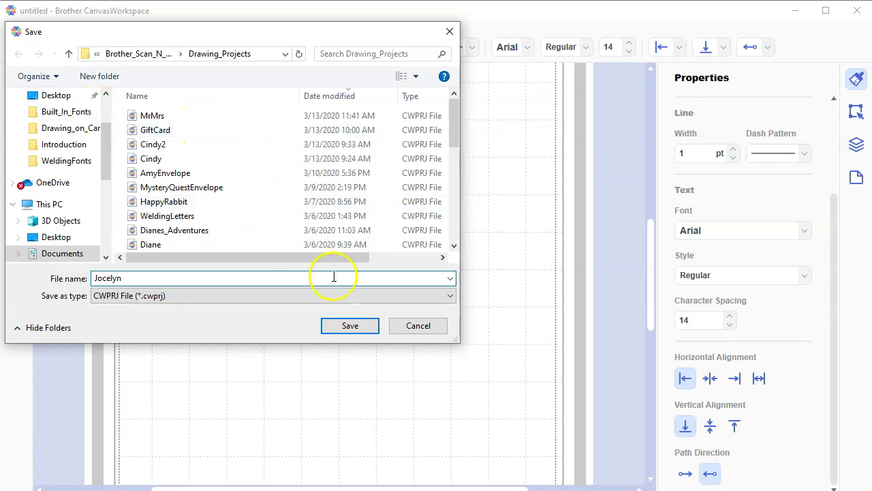
click(348, 331)
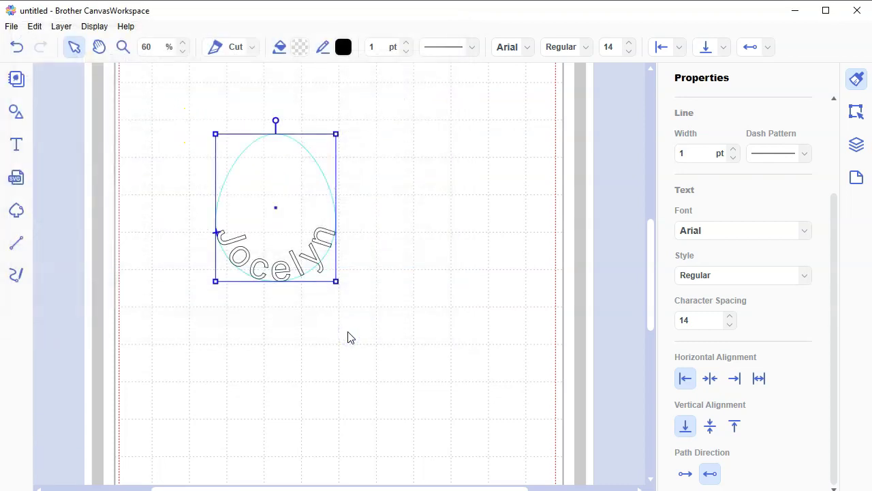
click(362, 173)
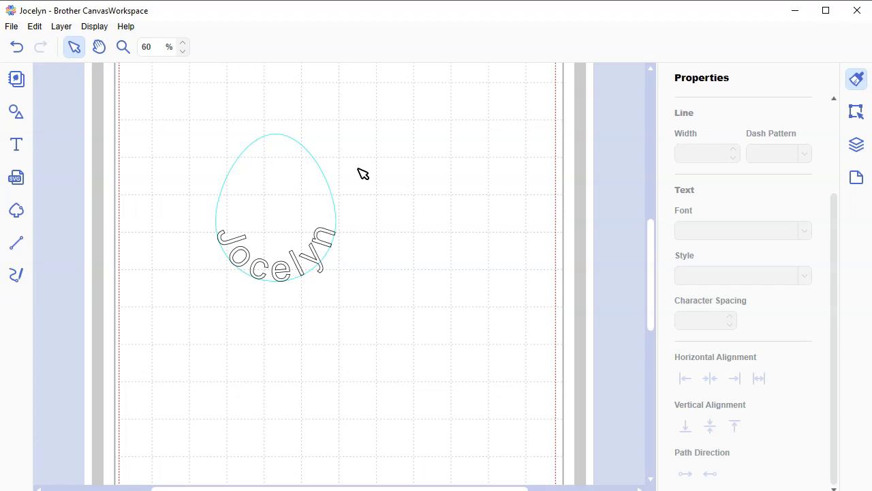
Step: Switch to the web browser and look through The Papered Chef Facebook page down to its photos and videos
click(399, 401)
click(400, 444)
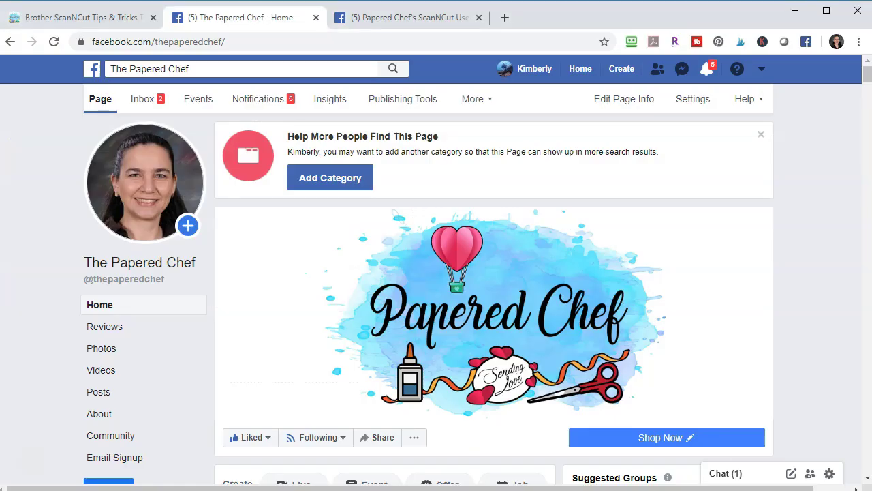
click(385, 312)
scroll(387, 290, down, 2)
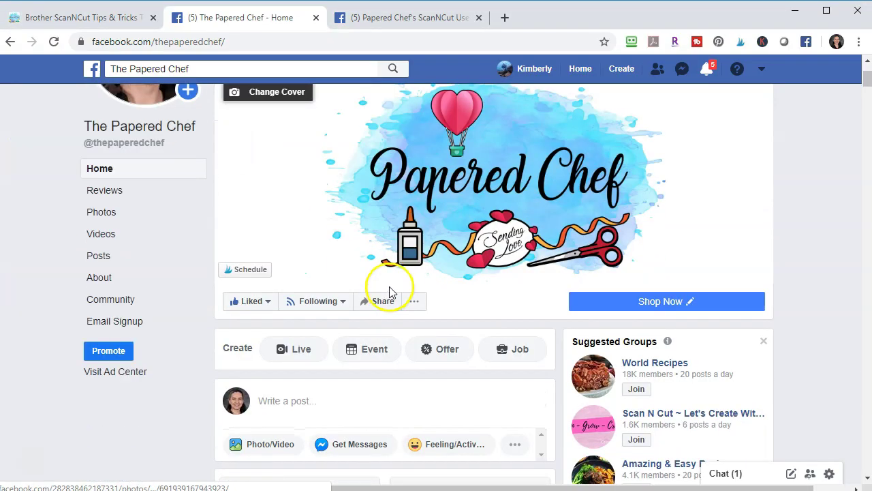
scroll(390, 290, down, 8)
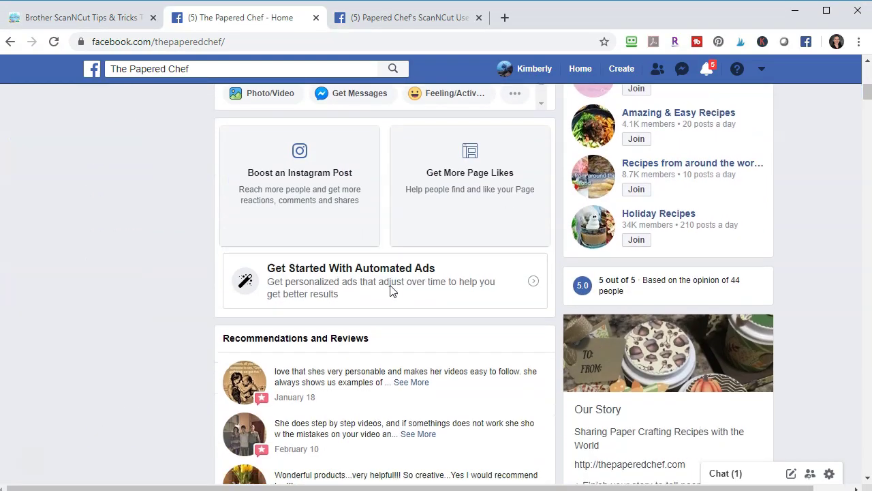
scroll(393, 291, down, 10)
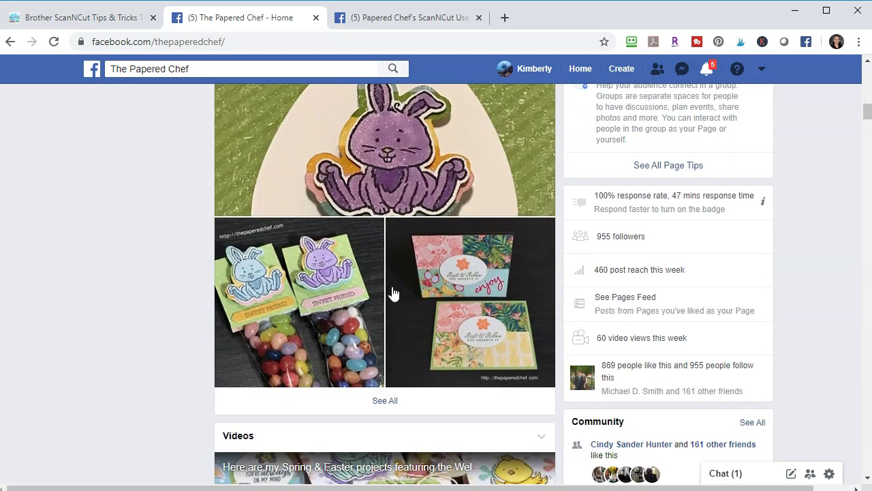
scroll(394, 291, down, 8)
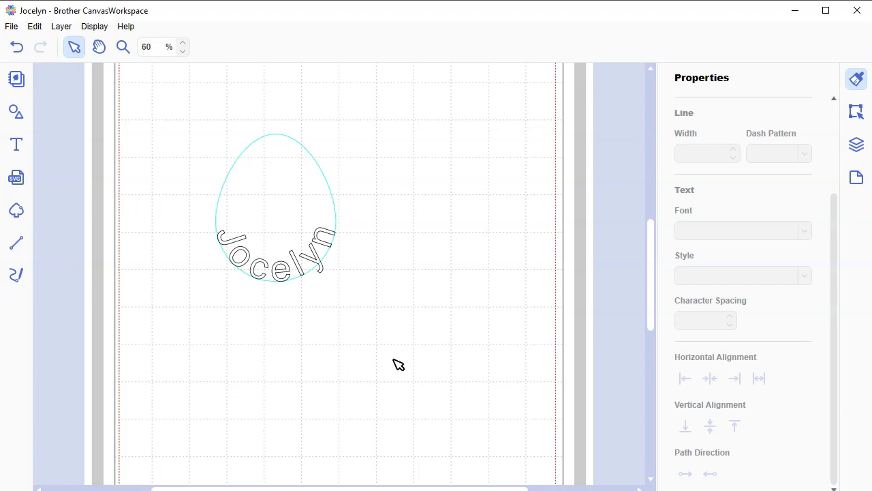
Step: Move the name egg to the mat's upper left and add three plain eggs, one to its right and two overlapping below
drag(318, 247, 229, 152)
click(301, 243)
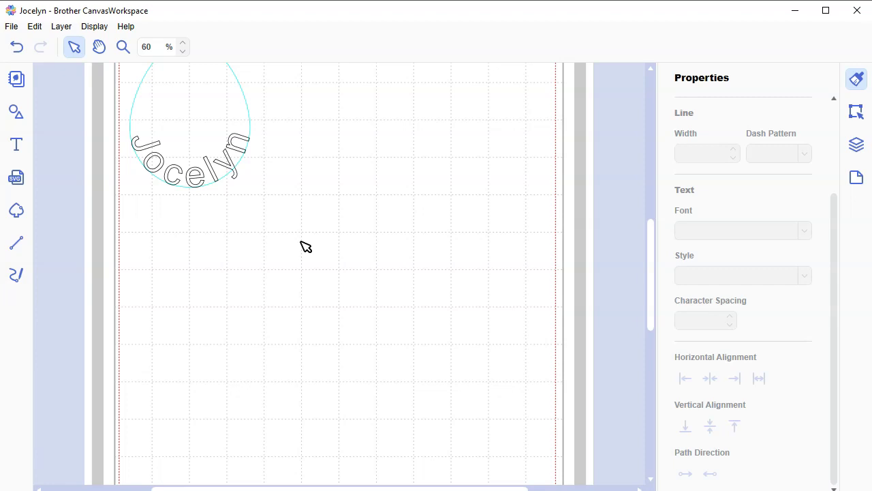
click(16, 113)
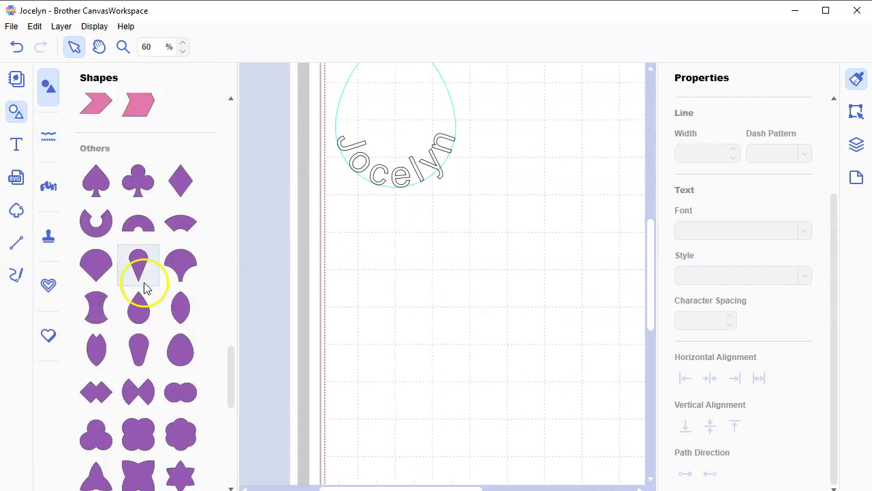
click(181, 350)
drag(371, 119, 535, 156)
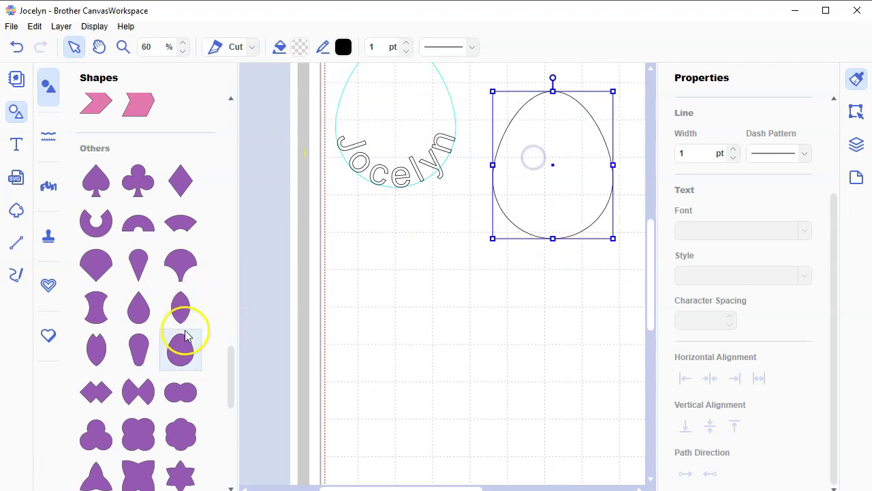
drag(177, 347, 352, 347)
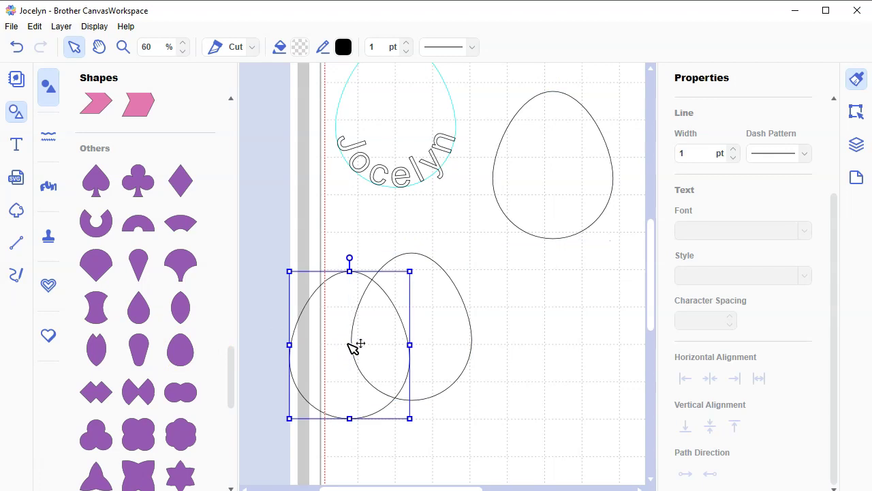
click(15, 114)
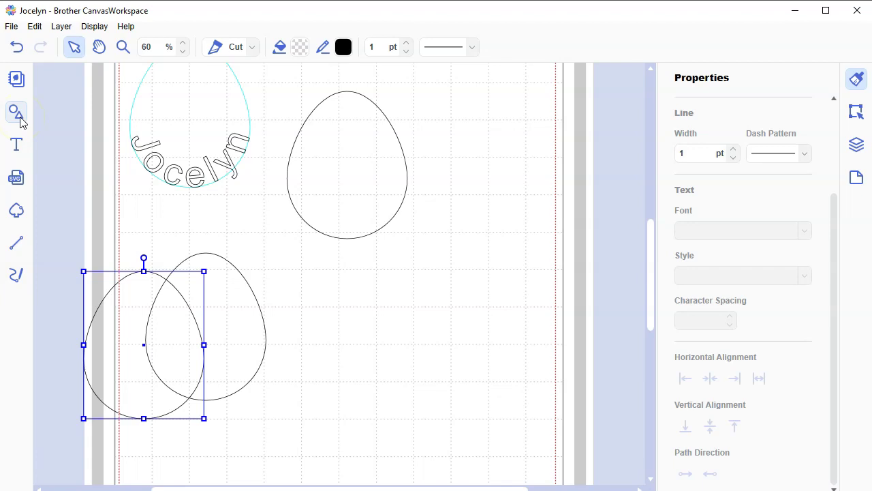
Step: Delete the leftmost of the two overlapping lower eggs and set the upper plain egg's width to 3 inches with its proportions maintained
key(Delete)
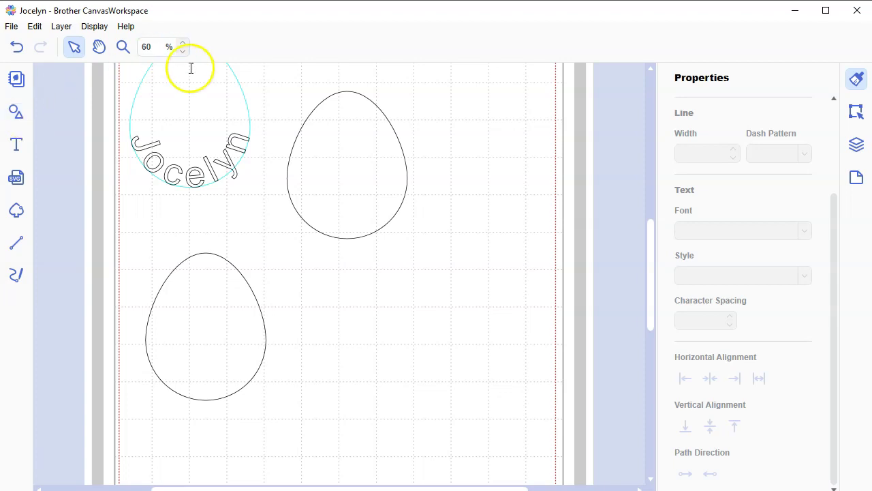
click(347, 164)
click(856, 112)
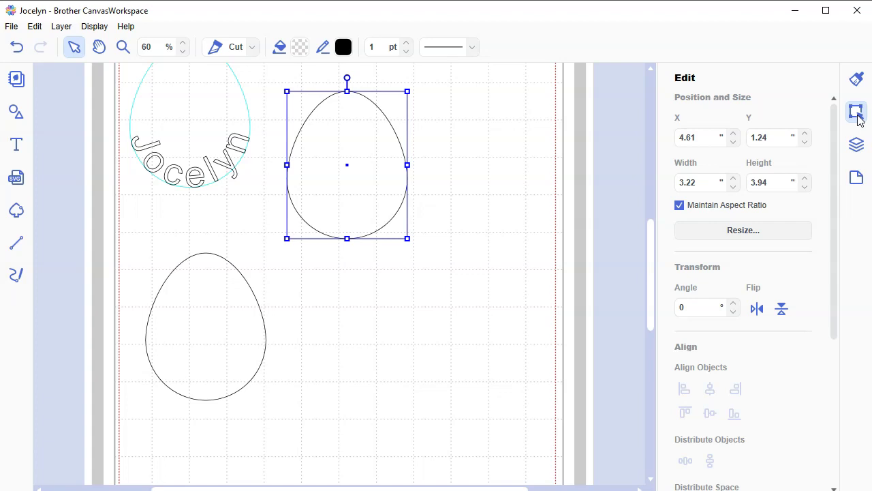
double_click(691, 181)
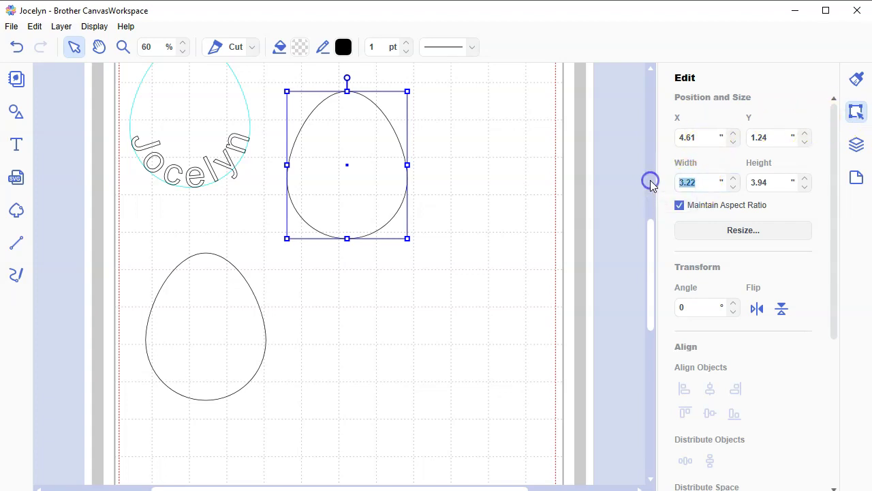
text(3)
key(Return)
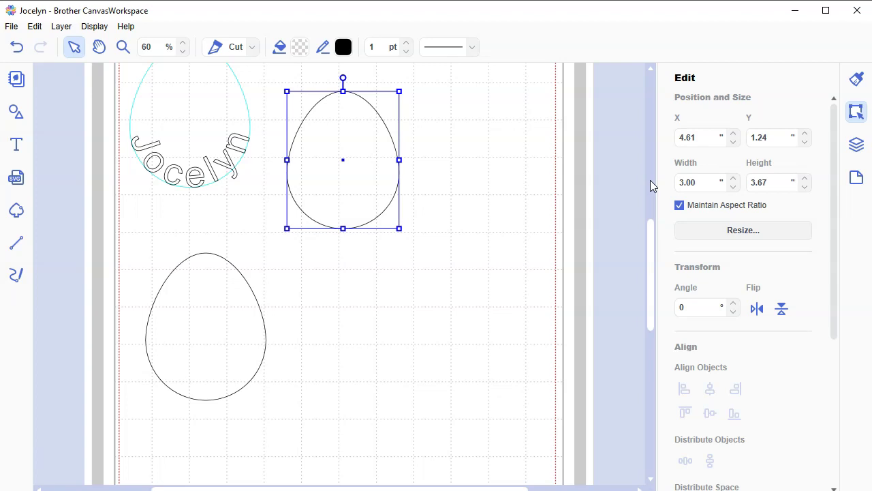
Step: Set the lower plain egg's width to 3.25 inches, move it to the mat's upper right, and place the 3-inch egg below
click(221, 329)
click(686, 182)
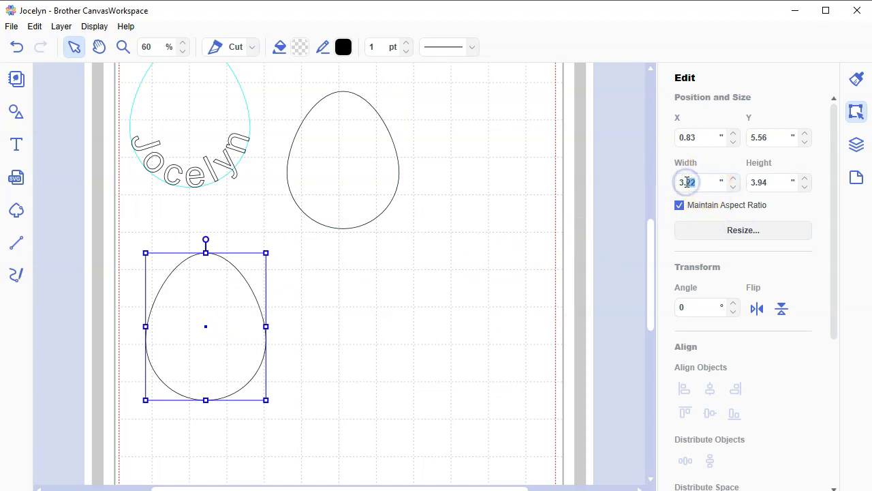
key(BackSpace)
text(5)
key(Return)
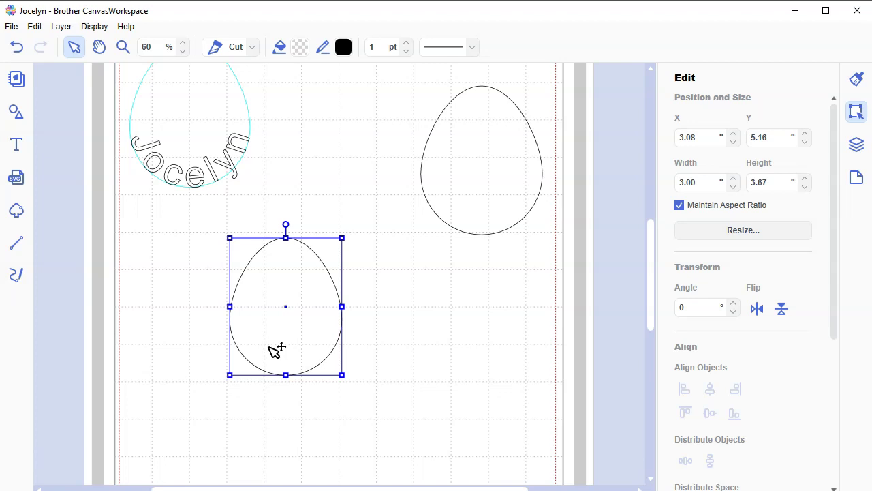
click(270, 329)
Step: Add the person's first name as a new text object beside the lower egg and select the finished text
click(233, 175)
click(17, 145)
click(397, 319)
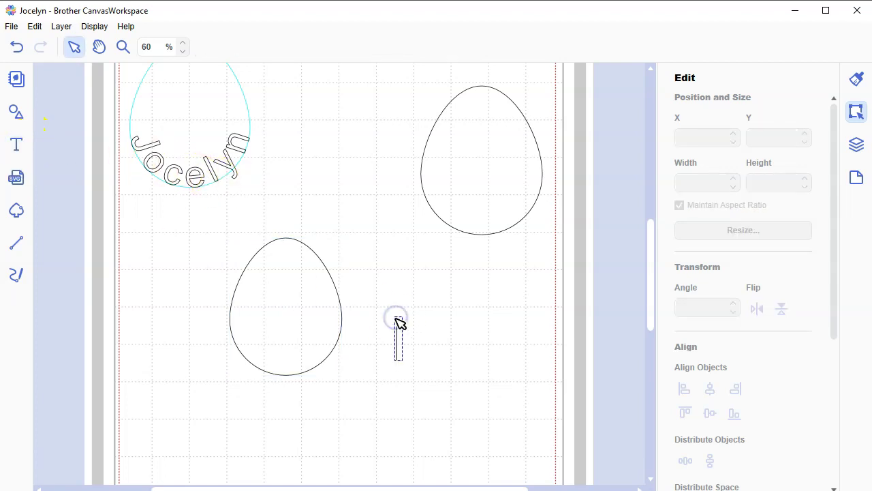
text(Jocelyn)
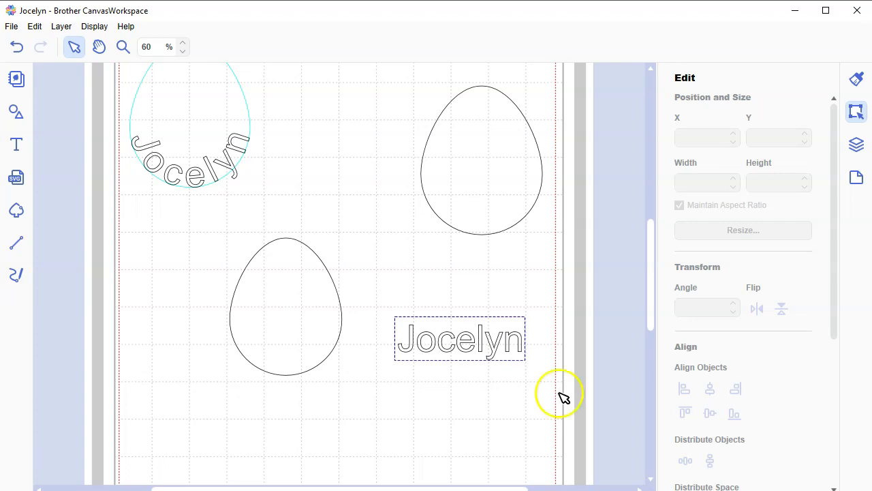
drag(391, 292, 468, 376)
Step: Change the new name text's font to HAPPYRABBITY
click(863, 84)
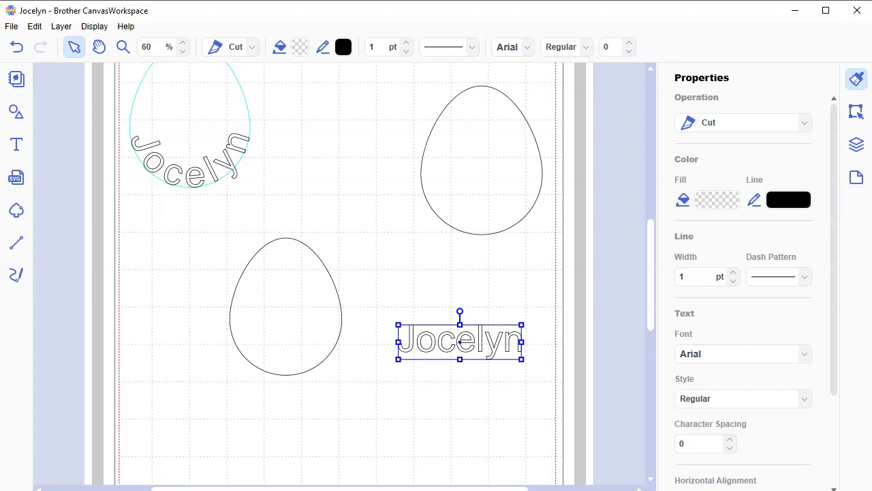
click(803, 353)
scroll(777, 312, down, 2)
scroll(761, 289, down, 10)
scroll(761, 289, down, 5)
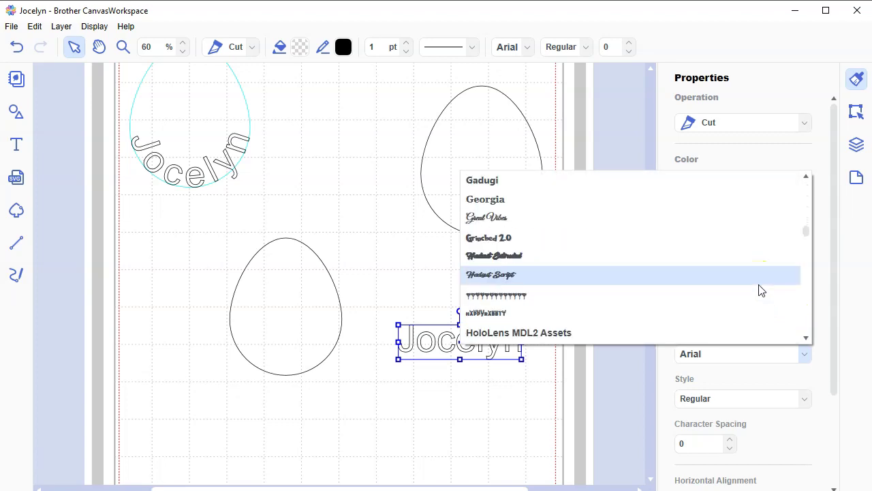
click(695, 311)
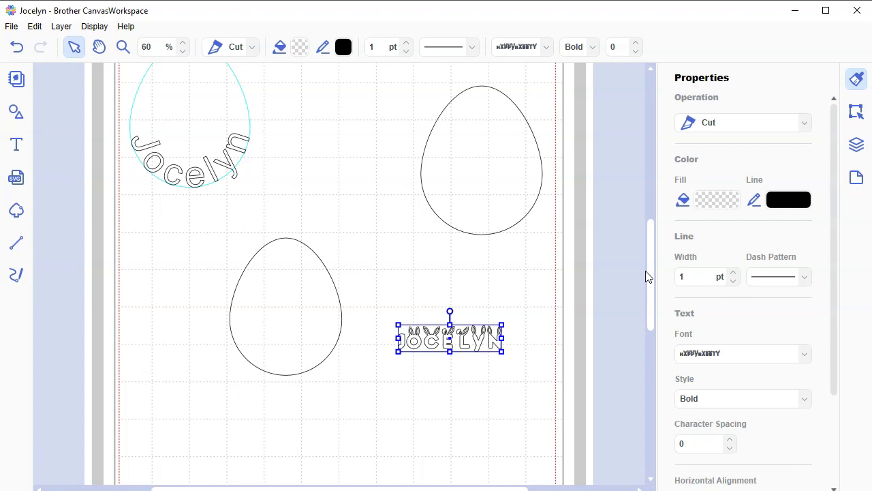
Step: Replace the capital first letter of the rabbit-font name with its lowercase version
click(183, 43)
click(184, 43)
click(184, 43)
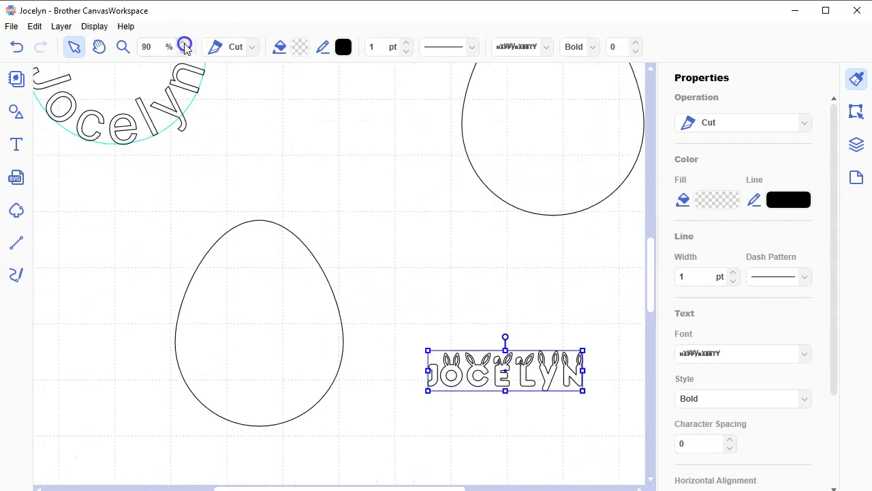
click(184, 43)
click(184, 42)
click(184, 43)
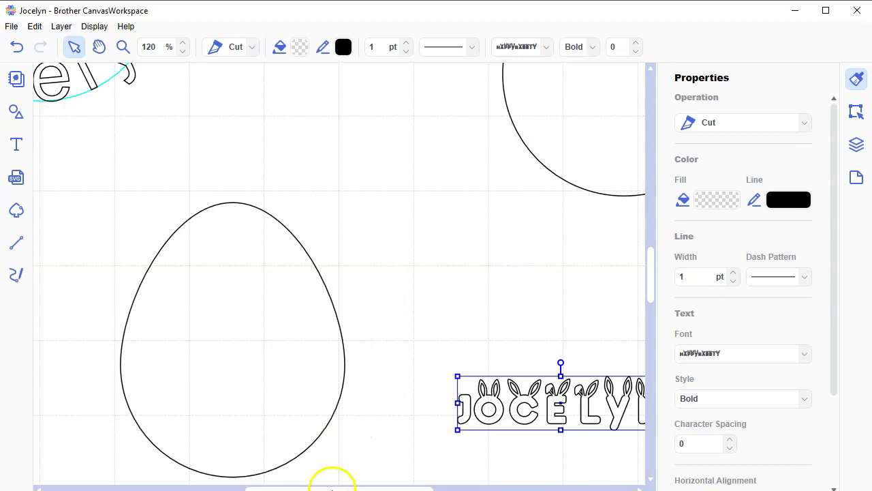
click(334, 485)
drag(334, 487, 363, 474)
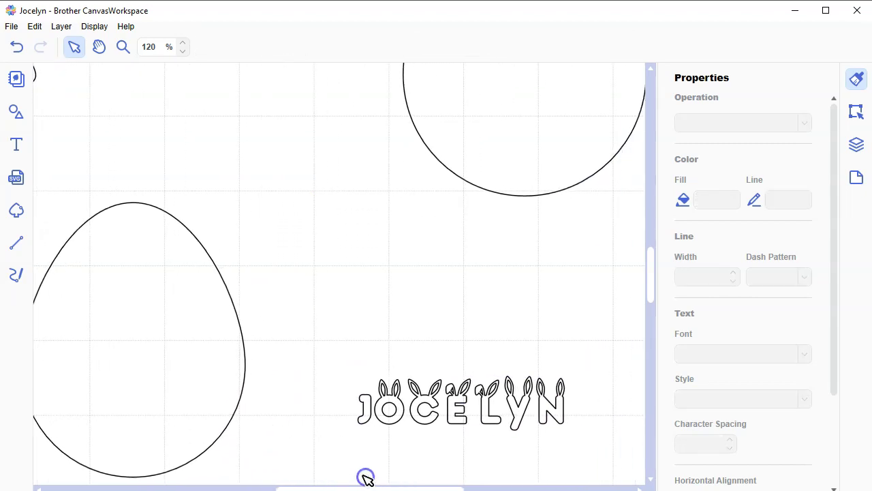
click(396, 418)
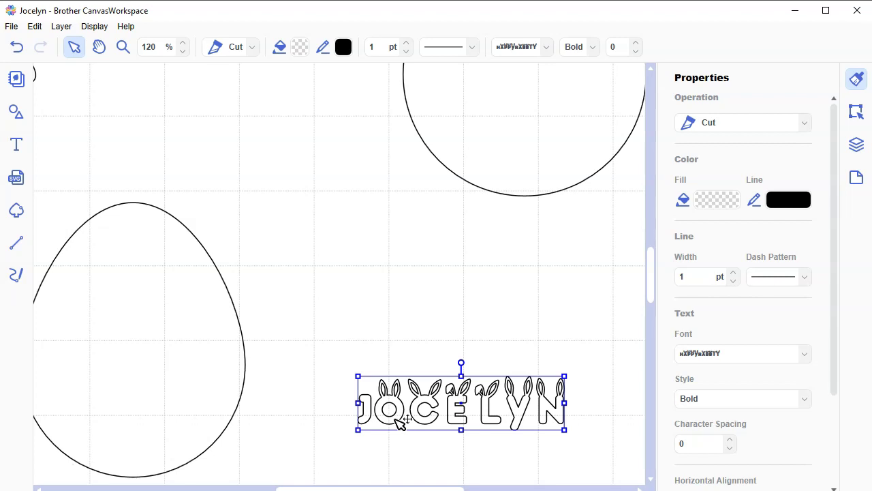
double_click(371, 413)
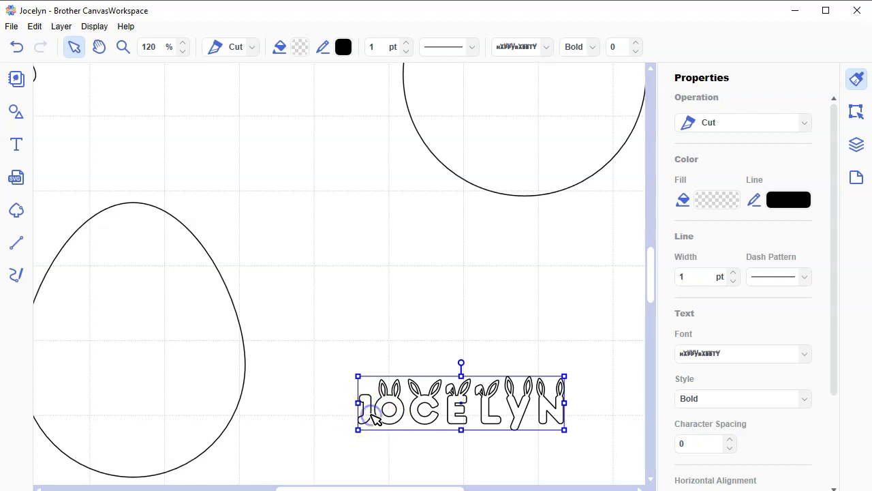
drag(361, 413, 357, 411)
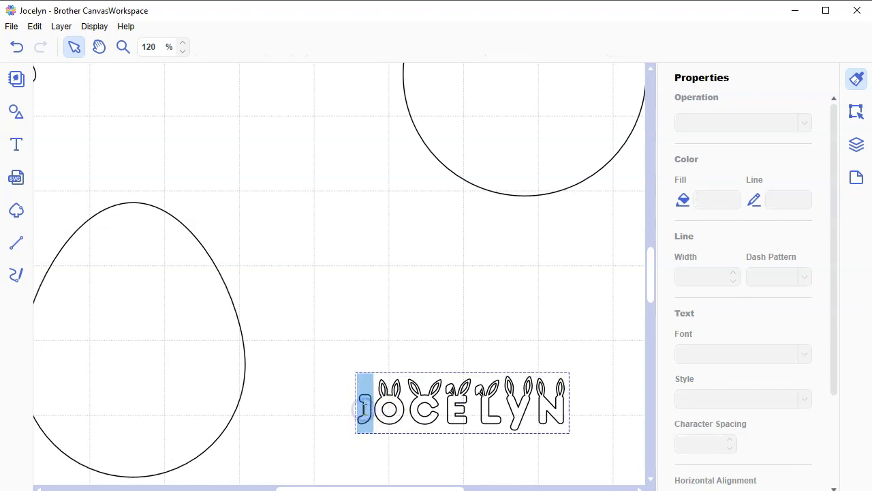
text(j)
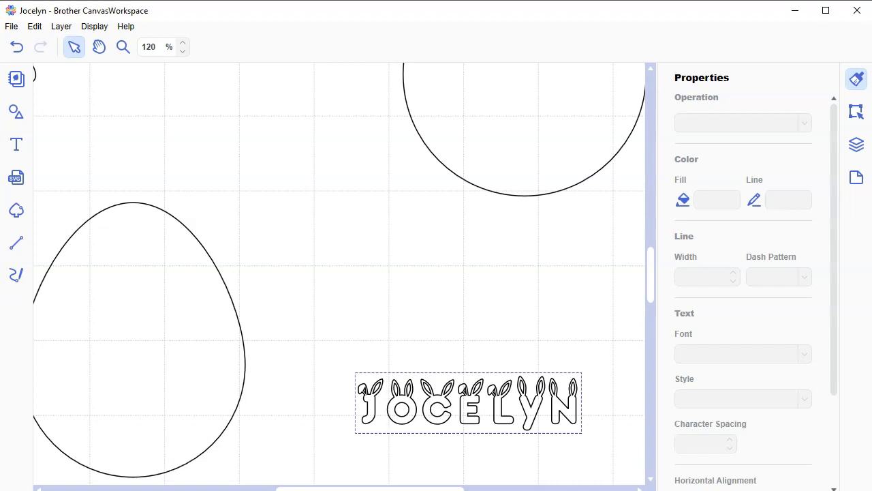
Step: Try extra letters in both cases after the name's first letter to compare the glyphs, and delete them again
text(o)
key(BackSpace)
text(o)
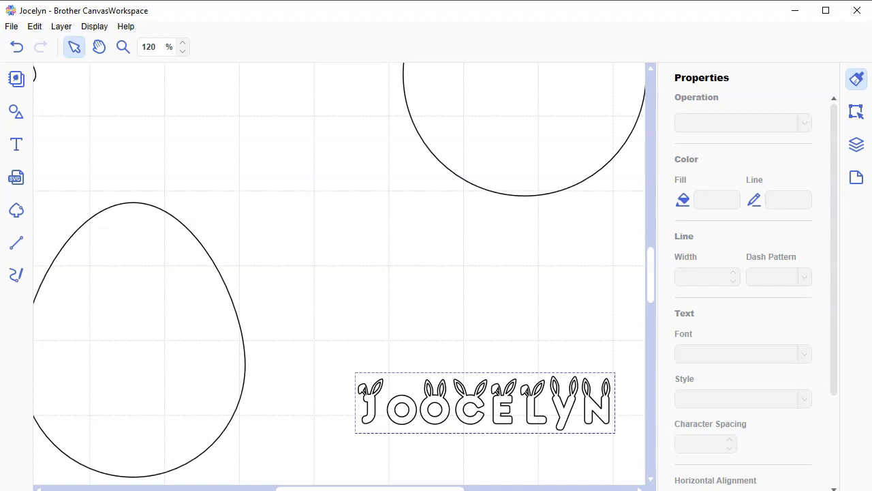
text(c)
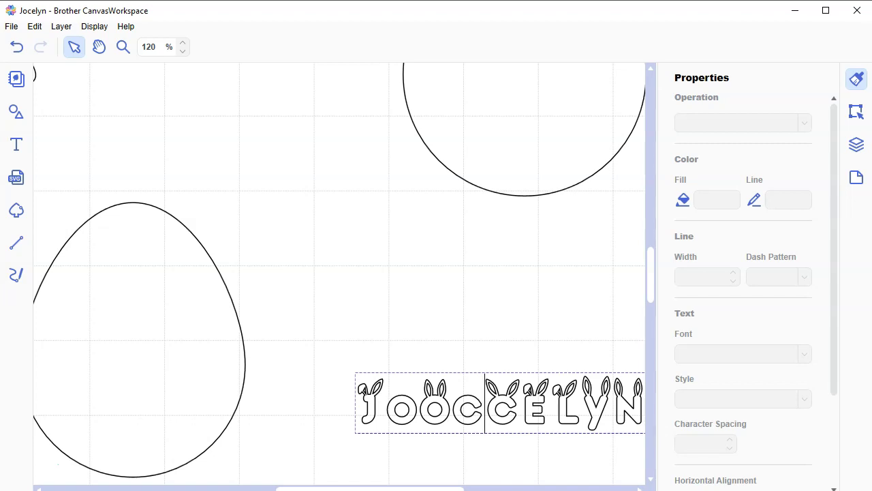
key(BackSpace)
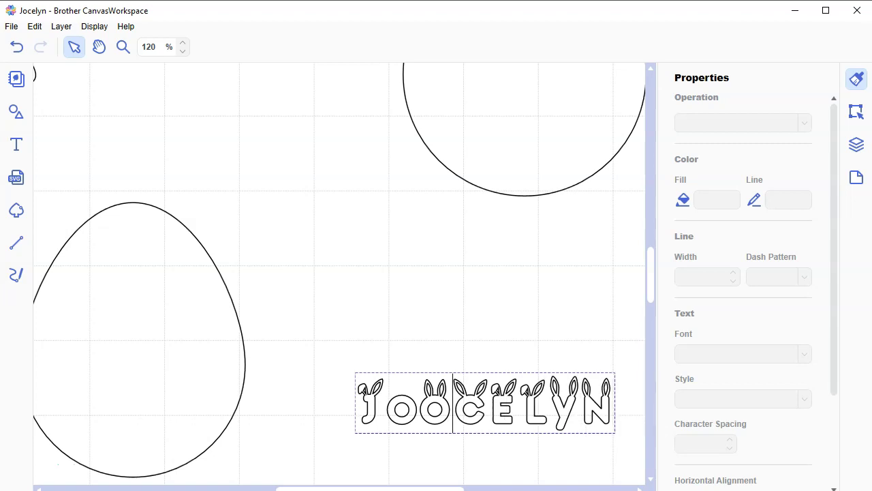
click(423, 417)
key(BackSpace)
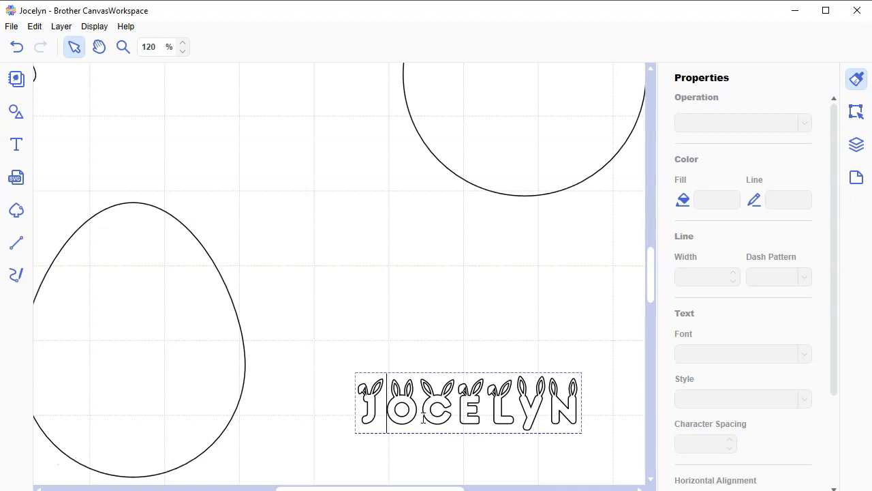
Step: Finish editing the name text and fill it with black (#000000)
click(431, 339)
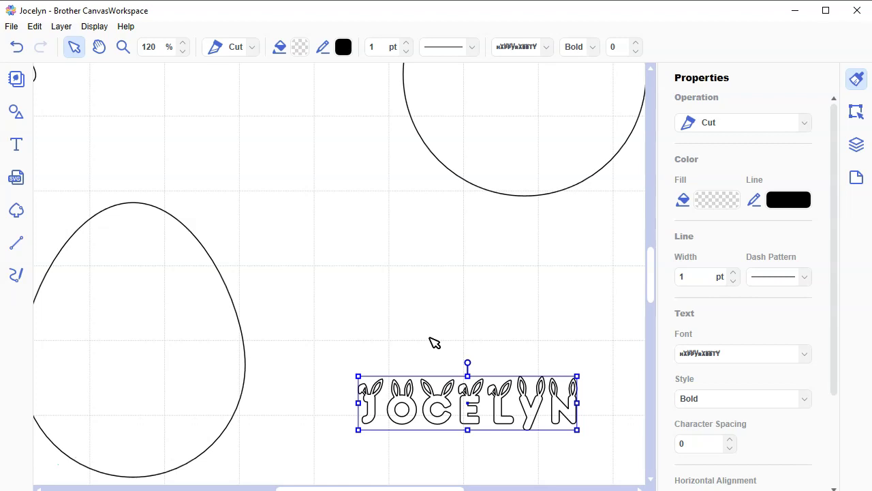
click(298, 53)
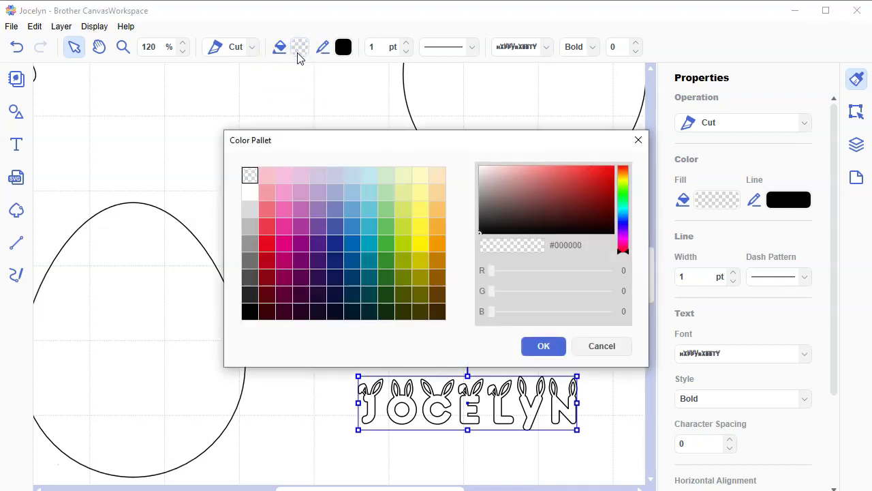
click(250, 312)
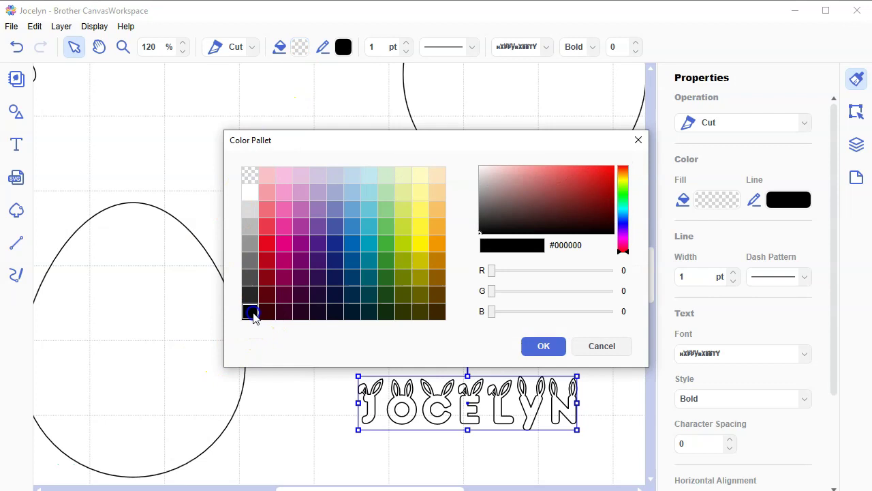
click(541, 346)
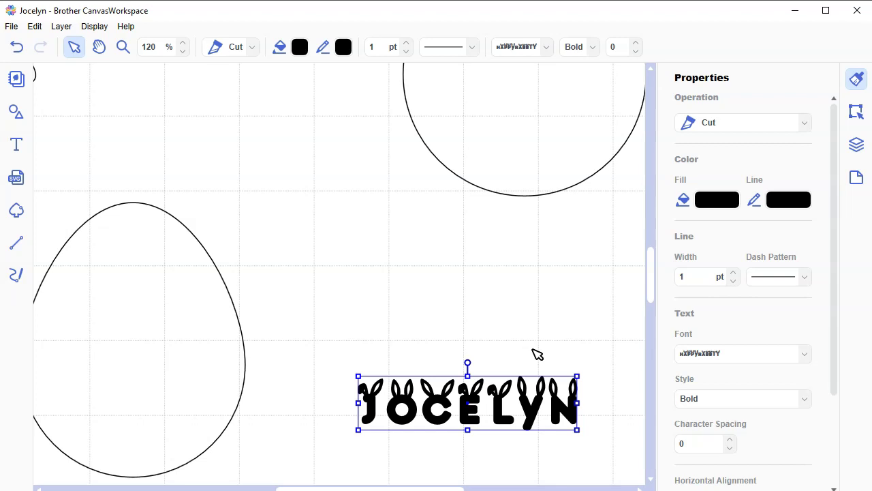
Step: Fit the black name to the lower egg's path and move the combined shape slightly up and to the right
click(182, 52)
click(182, 52)
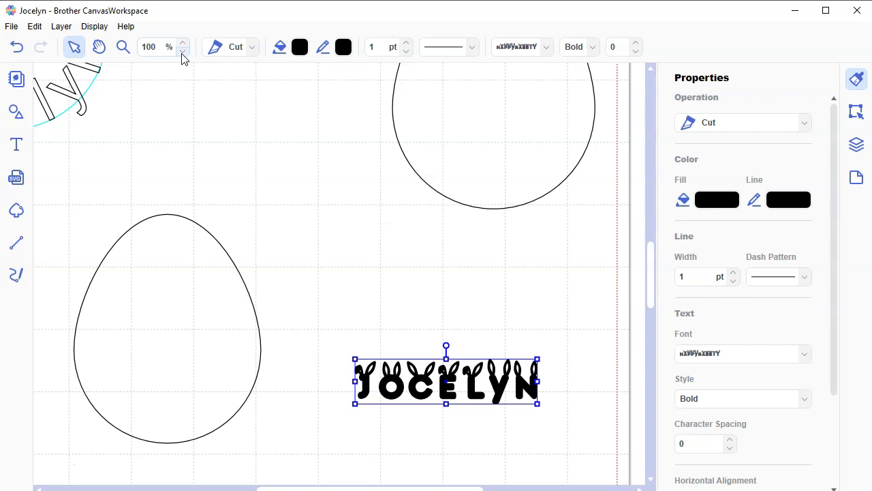
drag(581, 460, 163, 308)
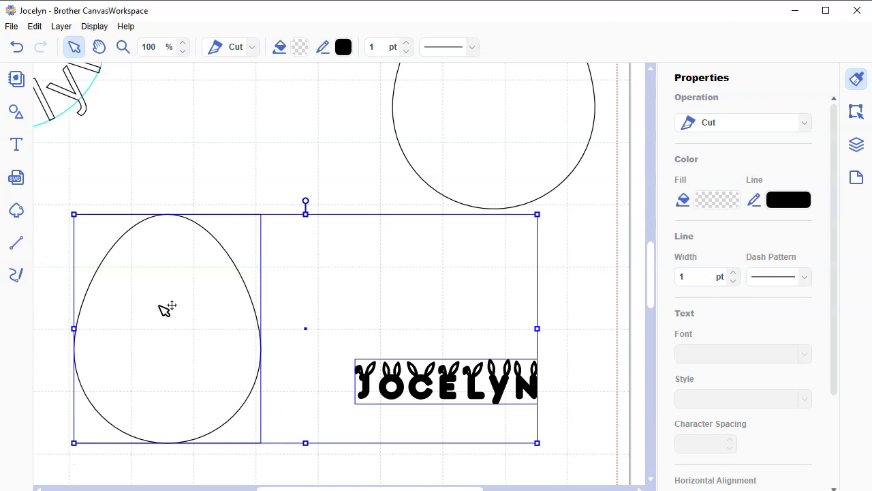
click(34, 28)
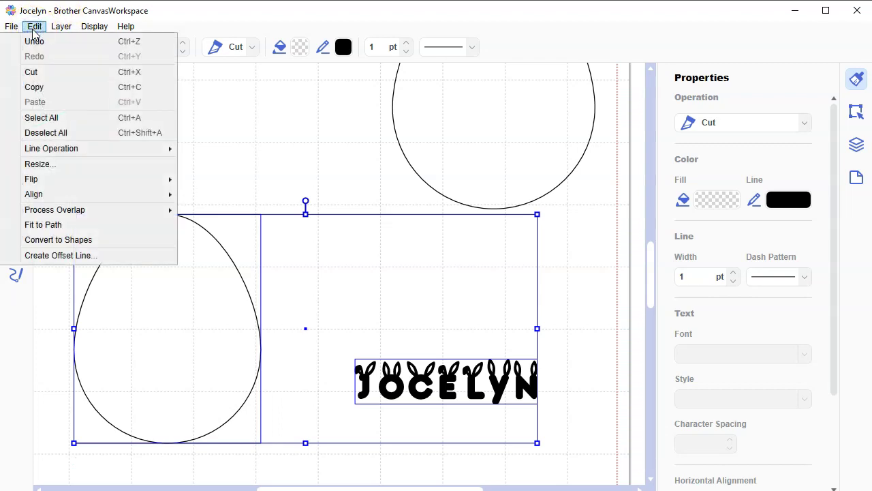
click(111, 225)
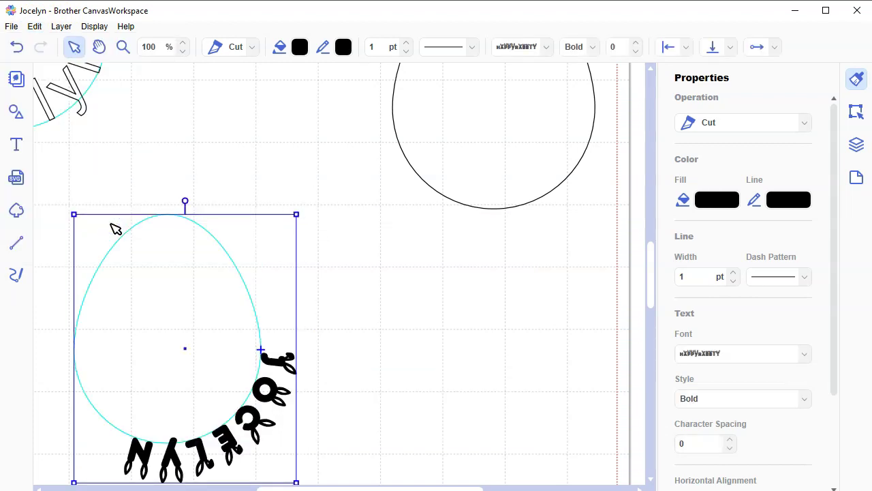
drag(171, 265, 234, 242)
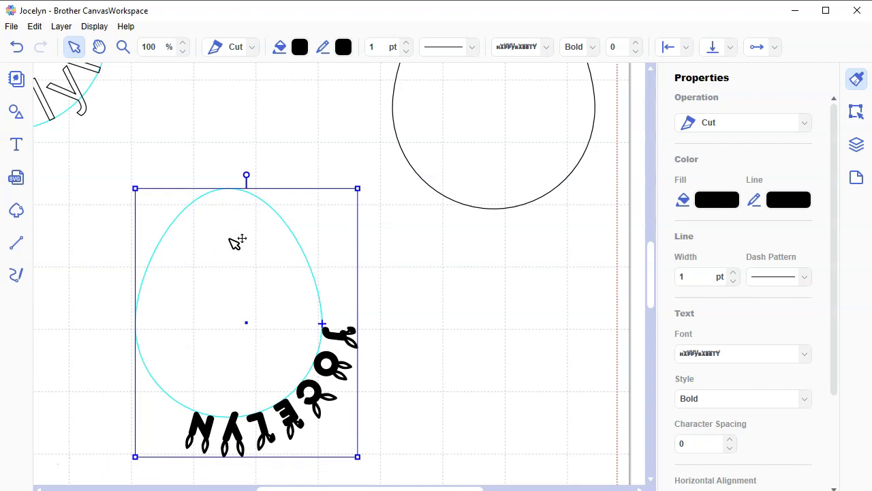
Step: Reverse the name's path direction and move its start point to the egg's lower left so it curves along the inside bottom edge
mouse_move(321, 310)
mouse_down()
mouse_move(322, 325)
mouse_move(296, 246)
mouse_move(212, 203)
mouse_move(167, 241)
mouse_move(185, 224)
mouse_move(257, 225)
mouse_move(310, 279)
mouse_move(288, 369)
mouse_move(243, 393)
mouse_move(276, 399)
mouse_move(304, 380)
mouse_up()
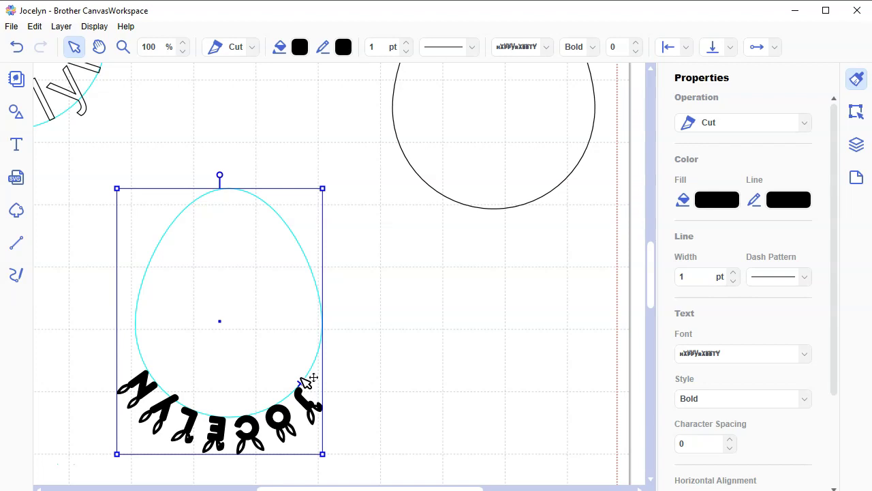
drag(839, 275, 825, 399)
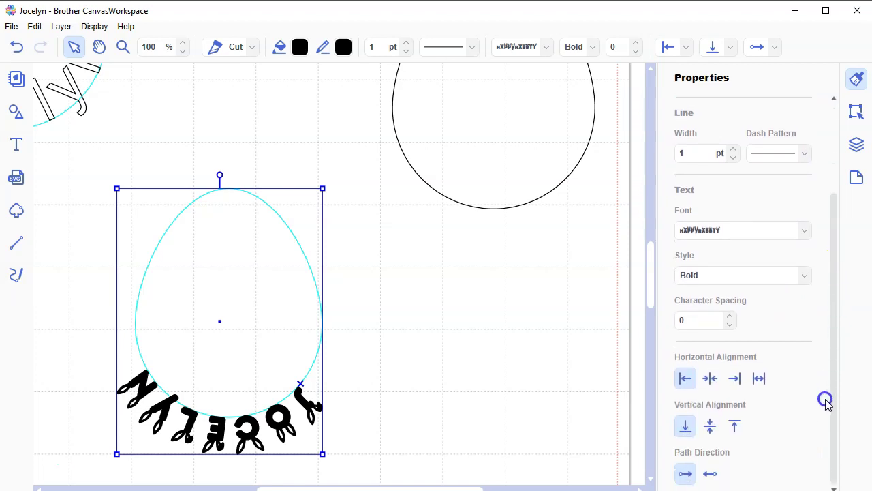
click(710, 474)
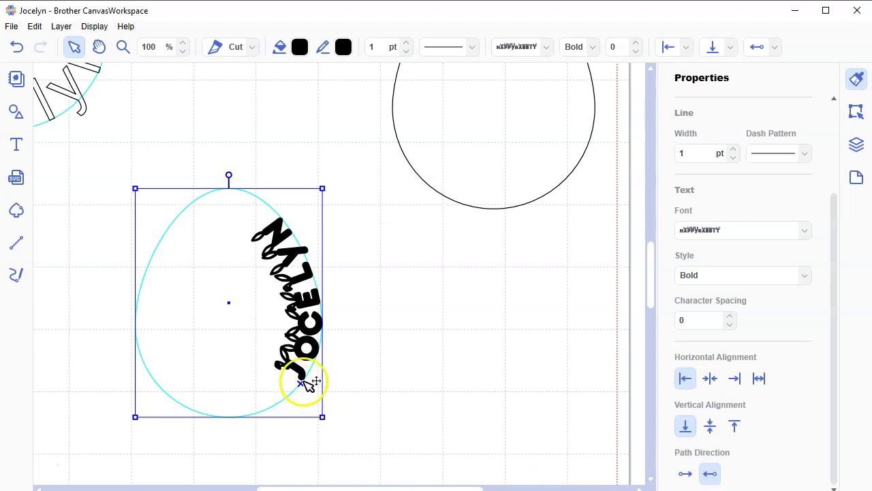
mouse_move(306, 385)
mouse_down()
mouse_move(273, 418)
mouse_move(214, 430)
mouse_move(142, 433)
mouse_move(94, 400)
mouse_up()
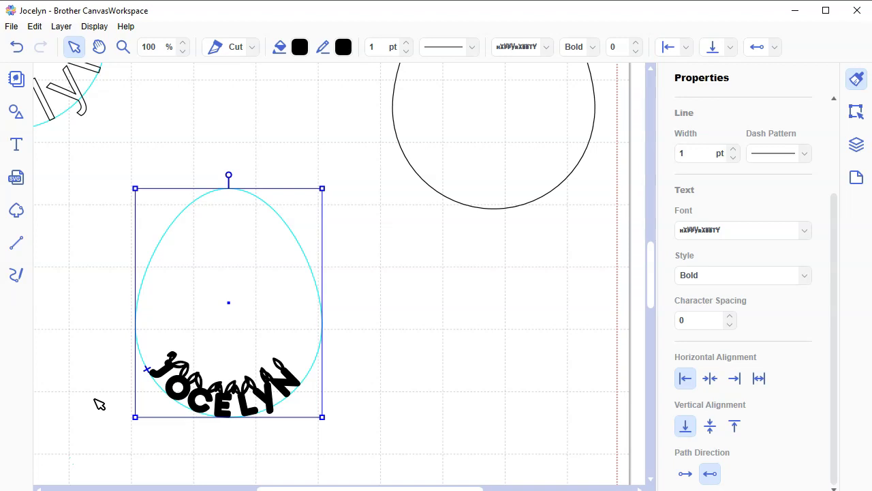
Step: Set the curved name's character spacing to 12 and shift its start point slightly higher along the egg's lower left edge
click(733, 317)
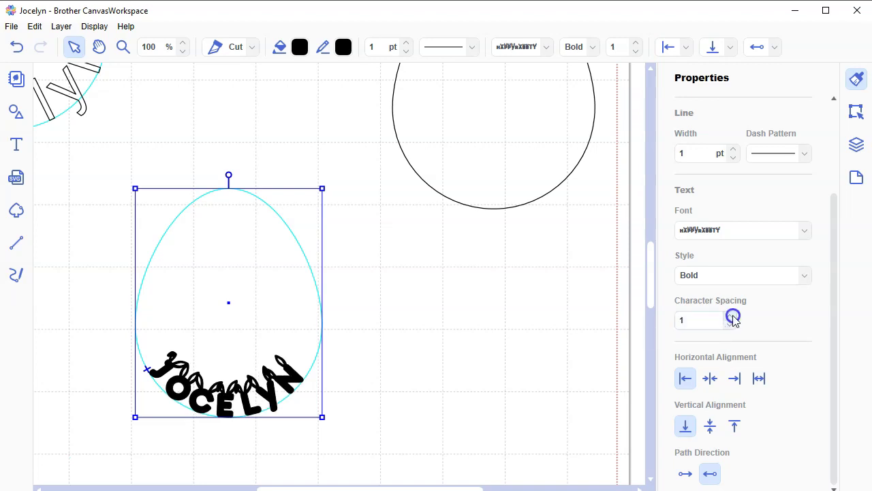
click(733, 317)
click(734, 317)
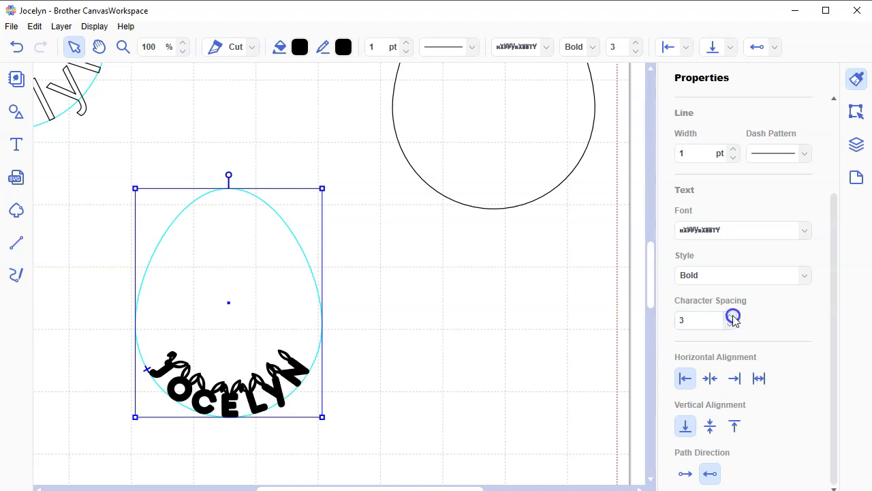
click(734, 317)
click(733, 317)
click(733, 317)
click(733, 317)
click(734, 317)
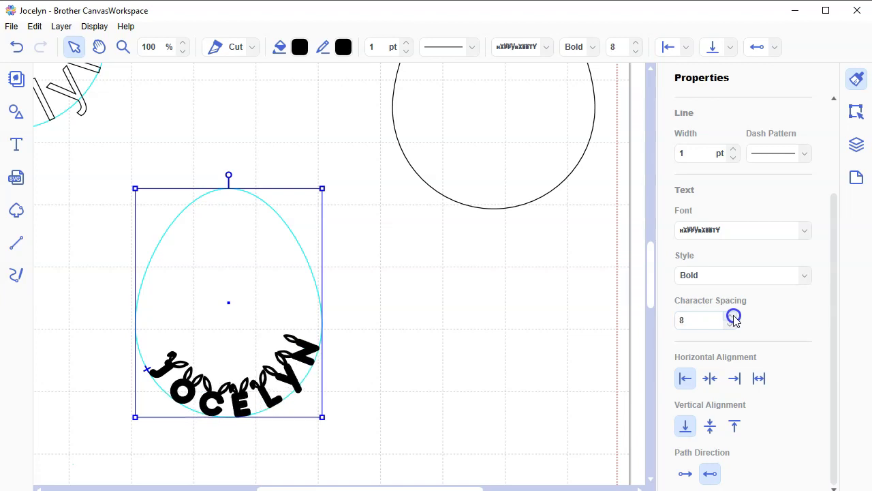
click(733, 316)
click(733, 317)
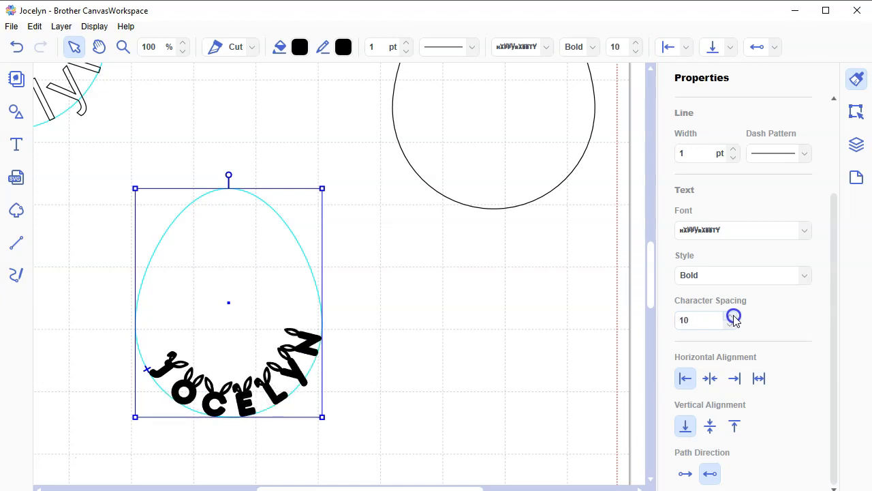
click(733, 317)
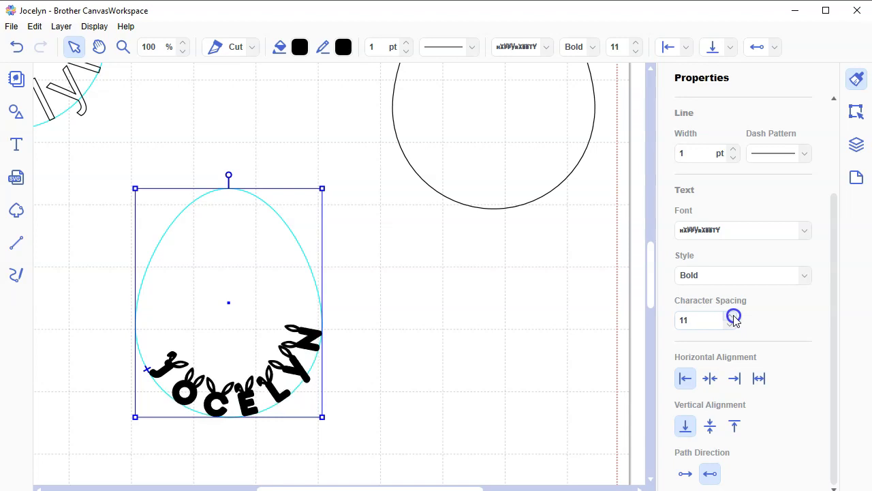
click(733, 317)
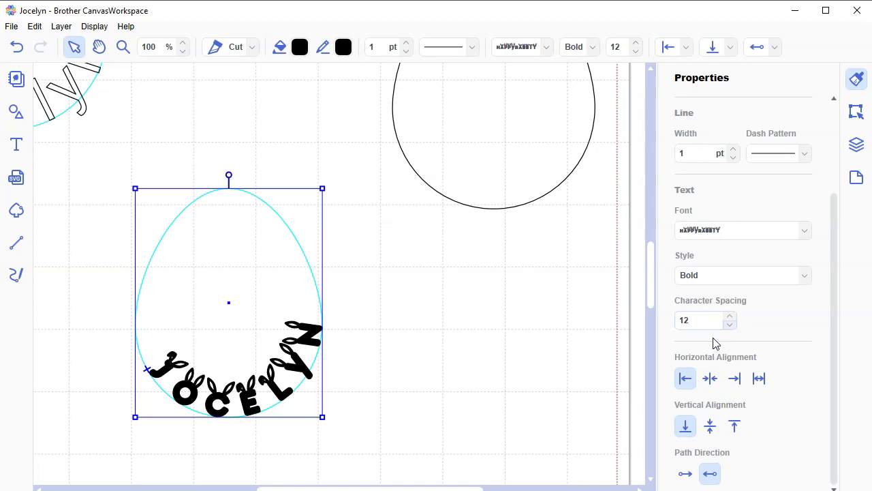
drag(147, 369, 129, 355)
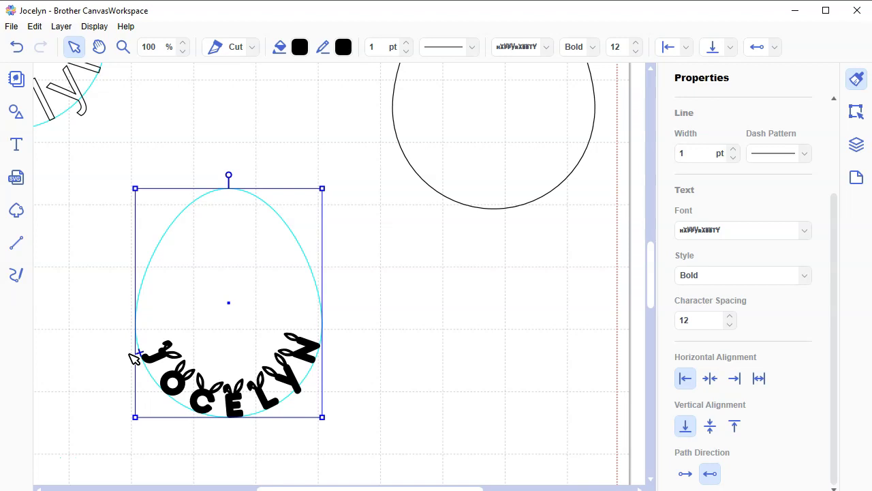
Step: Centre the plain egg outline and the egg with the filled name on each other, both horizontally and vertically
double_click(149, 45)
text(60)
key(Return)
click(405, 356)
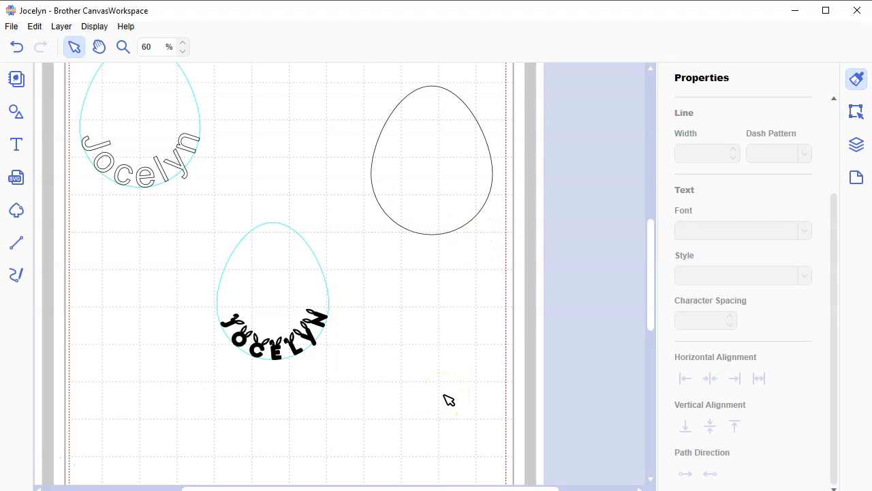
drag(250, 430, 334, 356)
drag(434, 242, 440, 223)
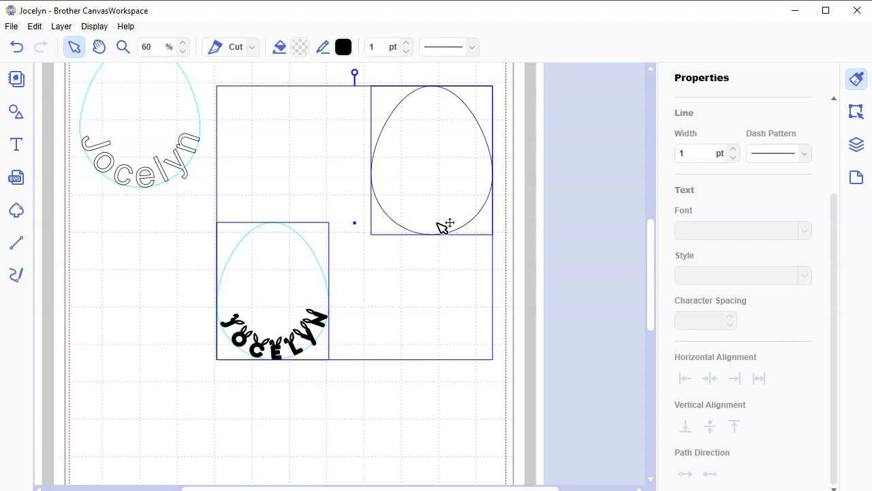
click(856, 111)
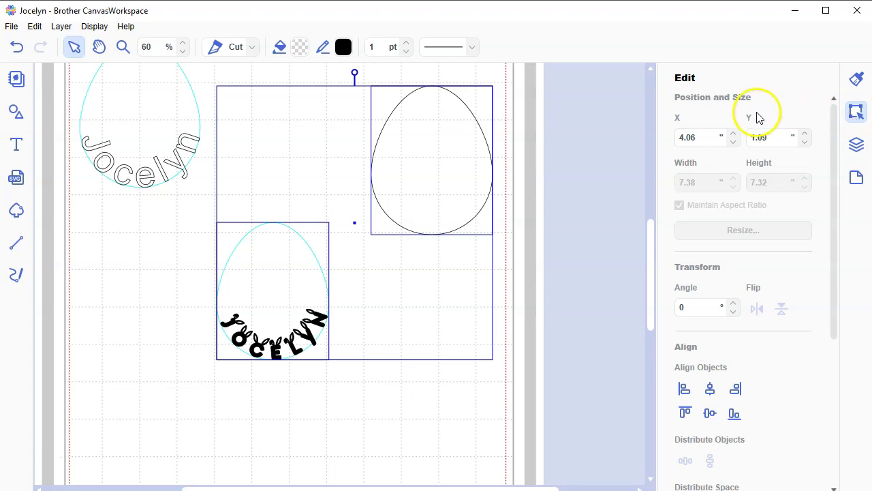
click(710, 390)
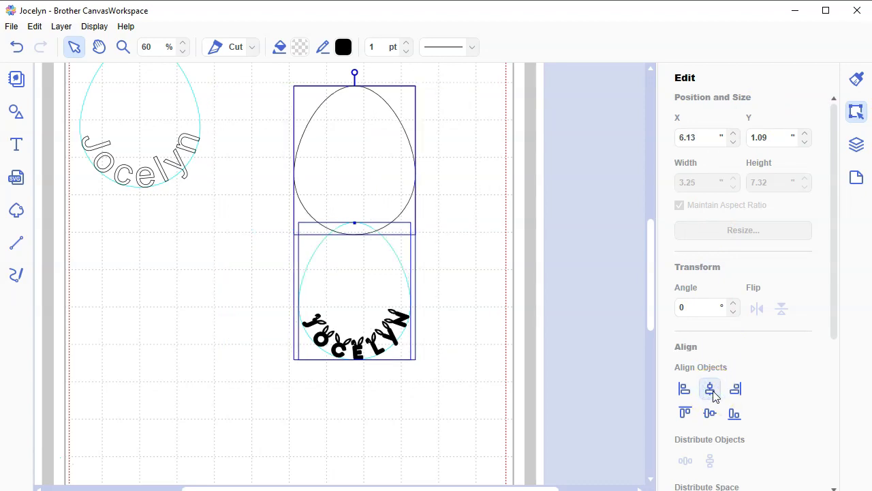
click(710, 414)
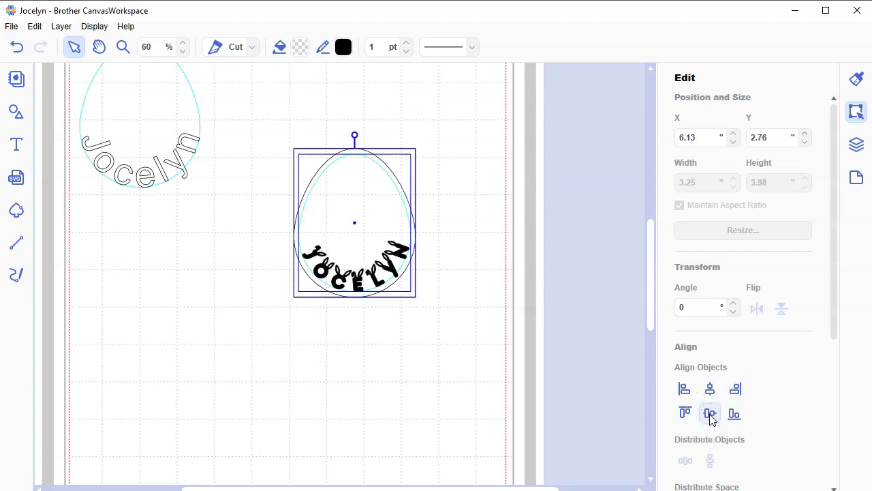
click(434, 382)
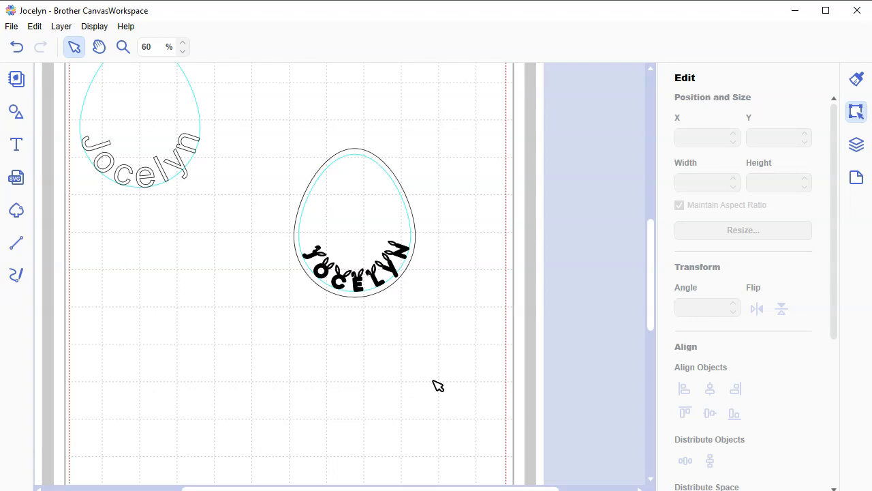
Step: Show the layer list and delete the text-on-path egg with the outlined Arial name
click(859, 146)
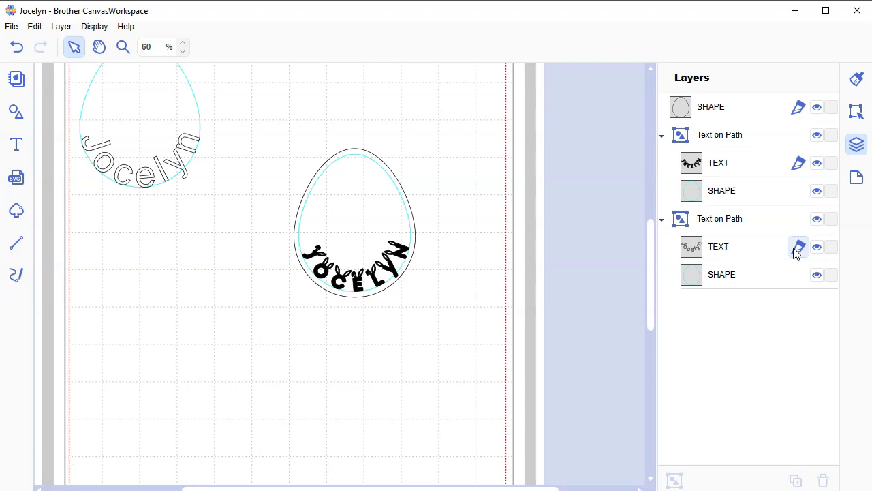
drag(173, 222, 138, 145)
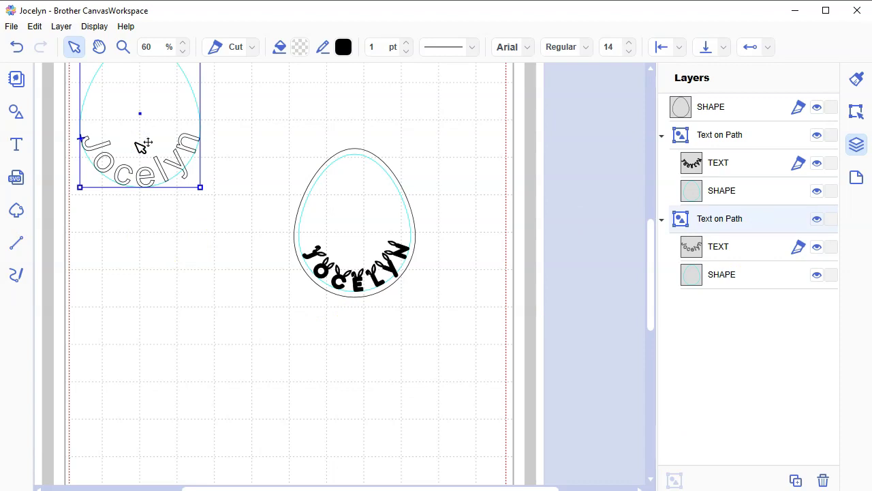
key(Delete)
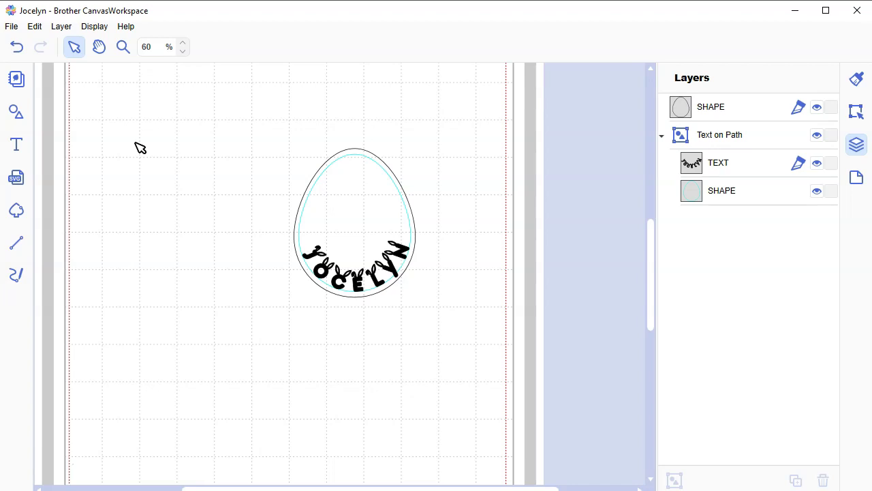
Step: Change the filled name's text layer from Cut to Draw and deselect it
click(766, 171)
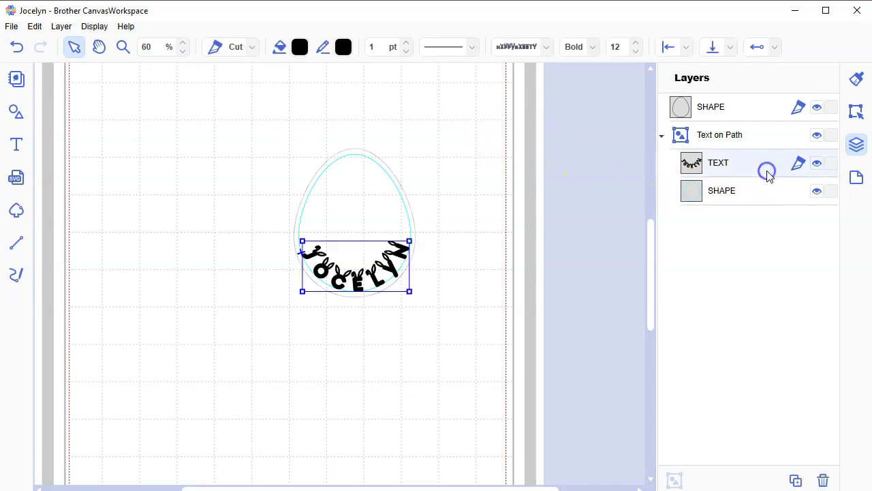
click(798, 164)
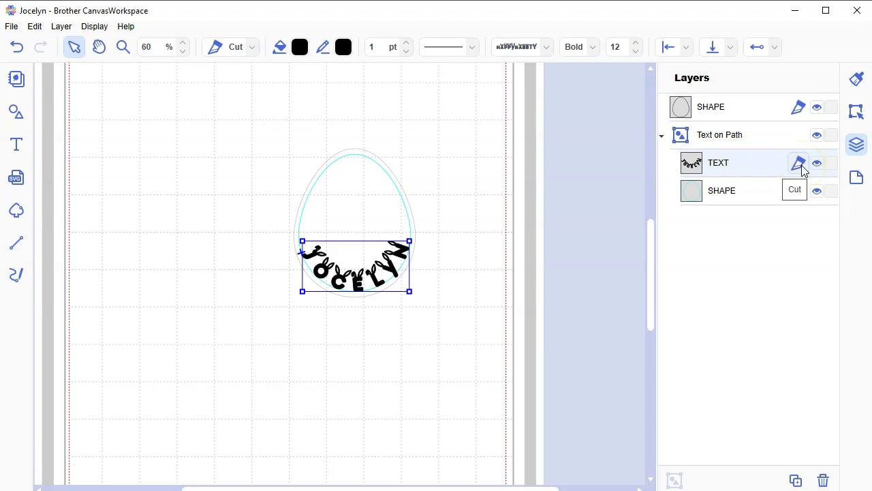
click(801, 167)
click(801, 167)
click(746, 196)
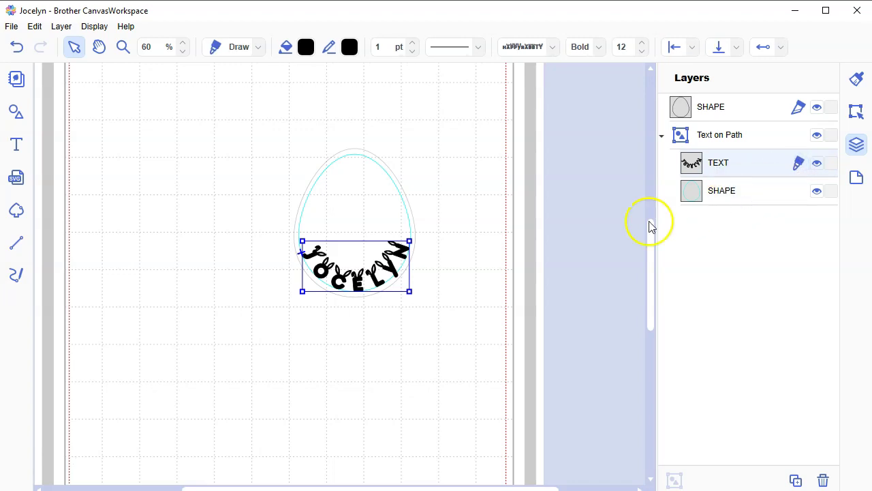
click(488, 247)
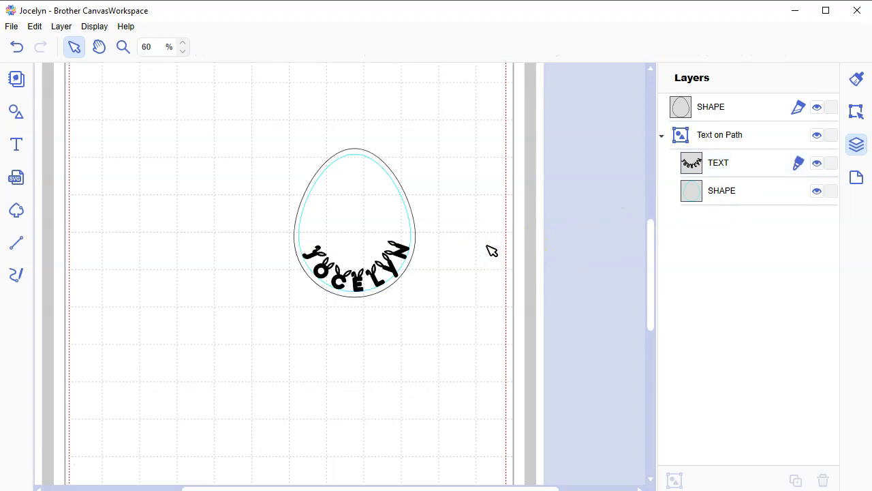
Step: Save the project and start transferring its FCM file via the Internet
click(753, 162)
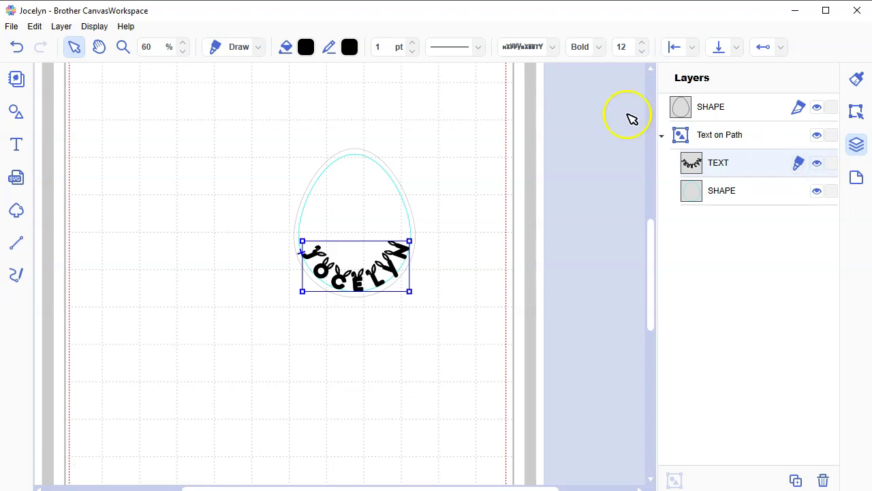
click(12, 25)
click(59, 86)
click(12, 26)
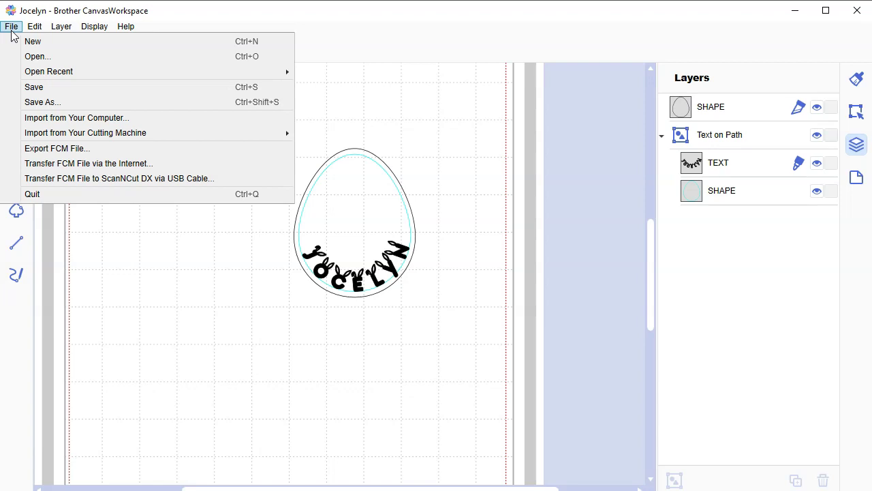
click(152, 164)
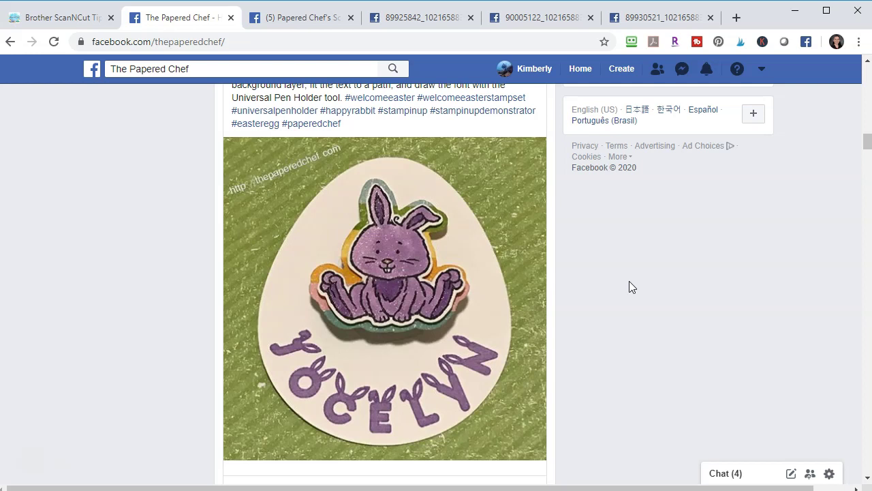
Step: View the three open browser photos of the finished bunny egg tags and Easter baskets
click(425, 17)
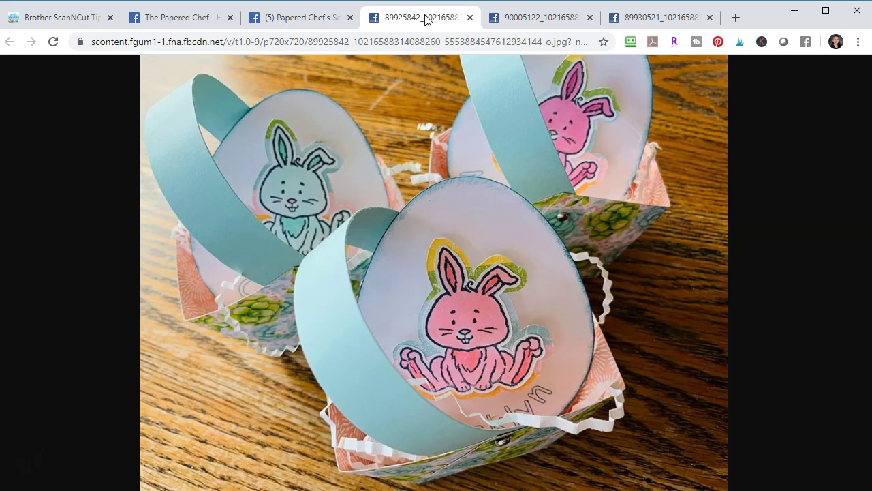
click(554, 18)
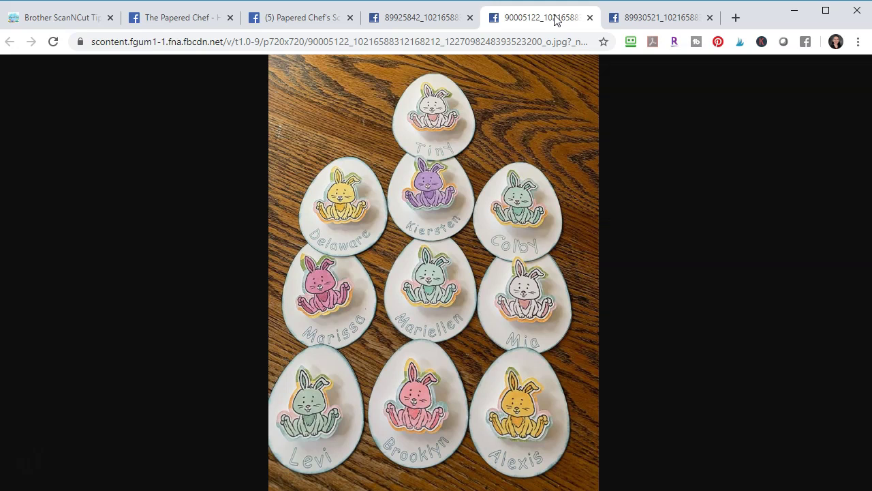
click(642, 24)
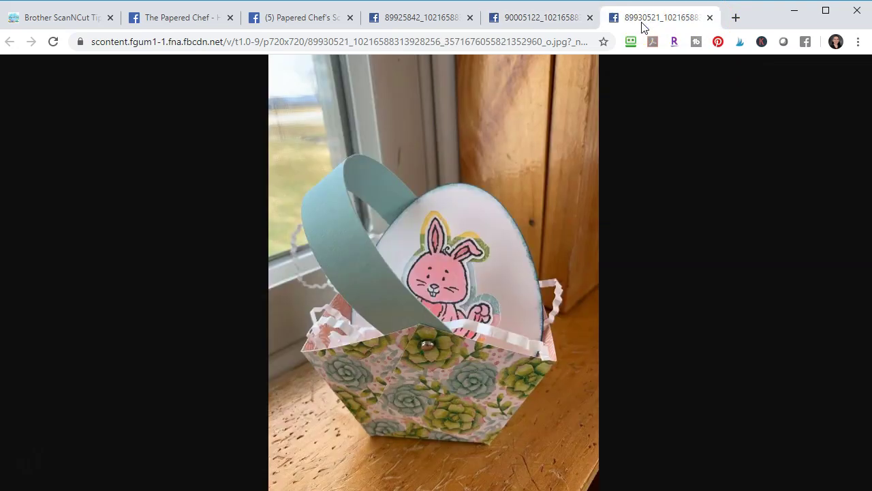